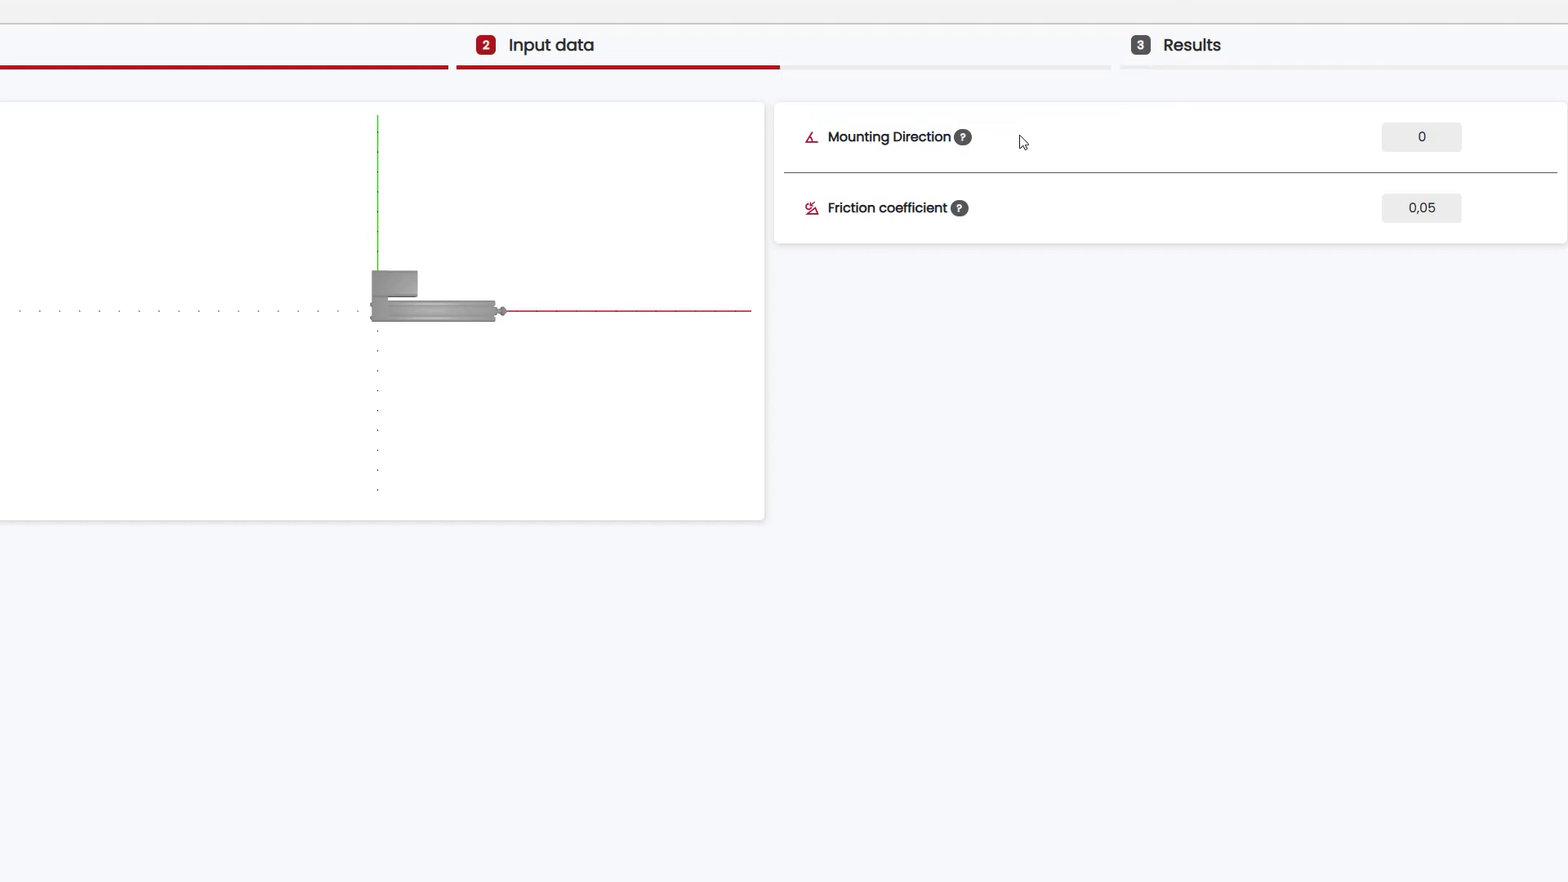
# - Set the mounting direction to 90 and the friction coefficient to 0.04, and continue to the movement data
pyautogui.moveTo(1404, 138); pyautogui.dragTo(1443, 138)
pyautogui.write('90')
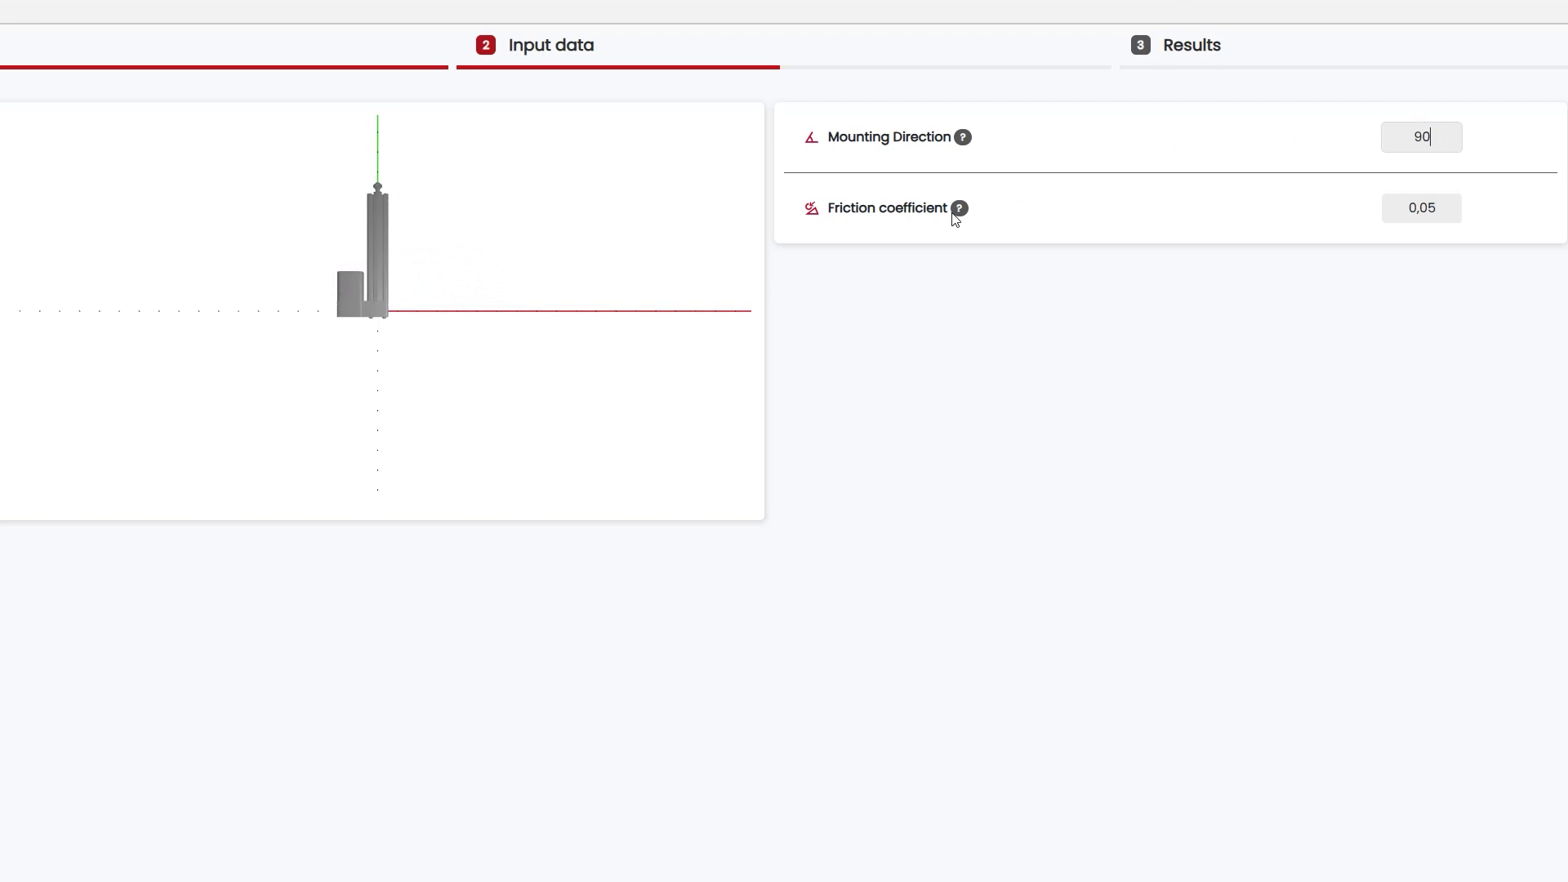
pyautogui.moveTo(960, 217)
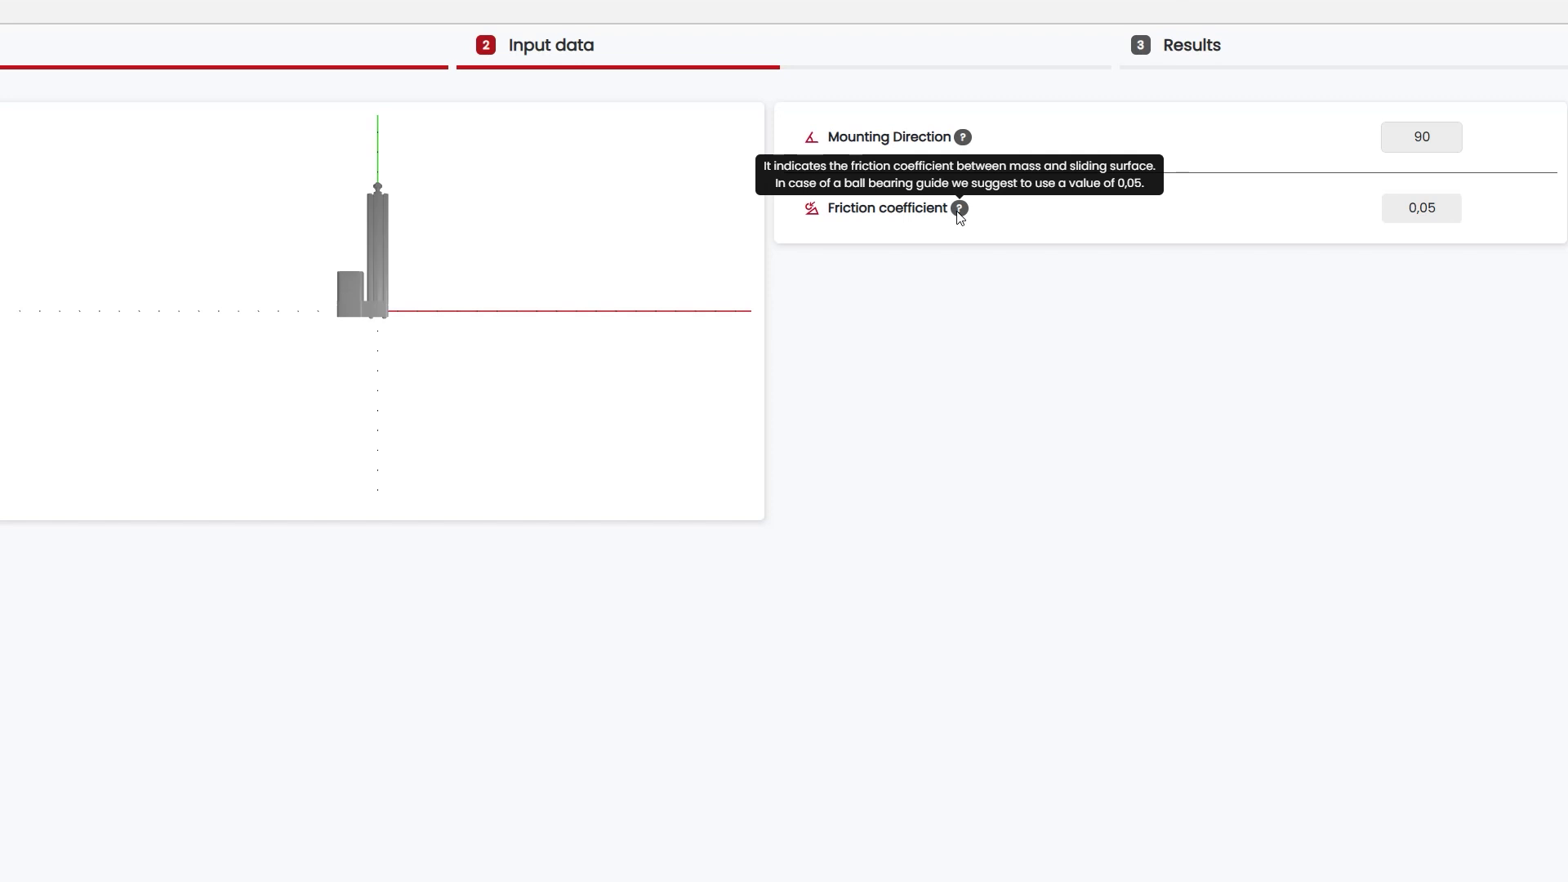
pyautogui.click(1420, 207)
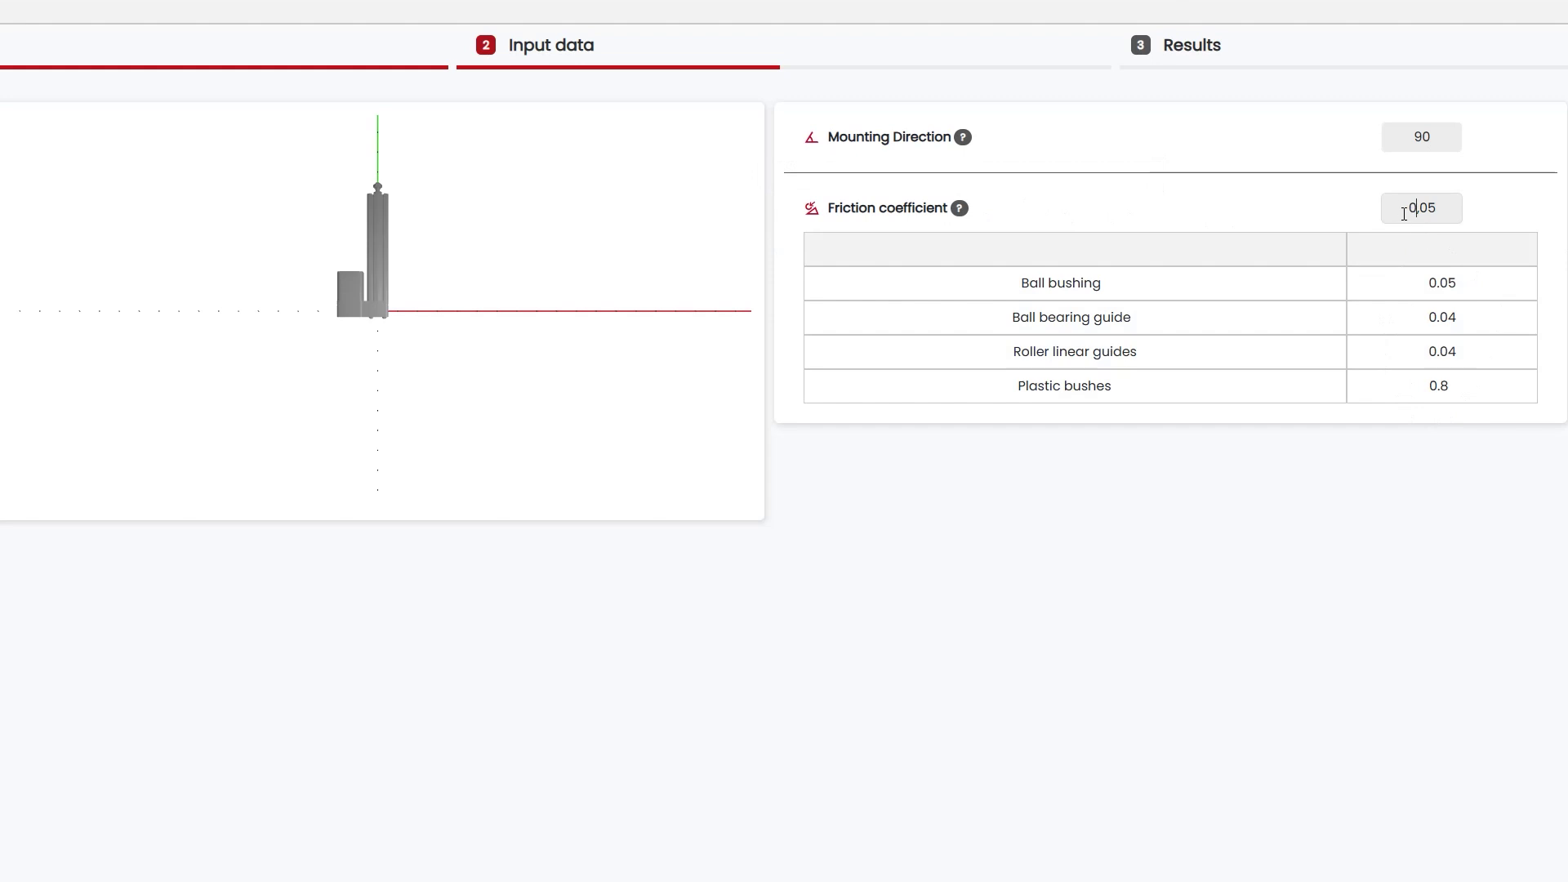
pyautogui.moveTo(1402, 208); pyautogui.dragTo(1478, 211)
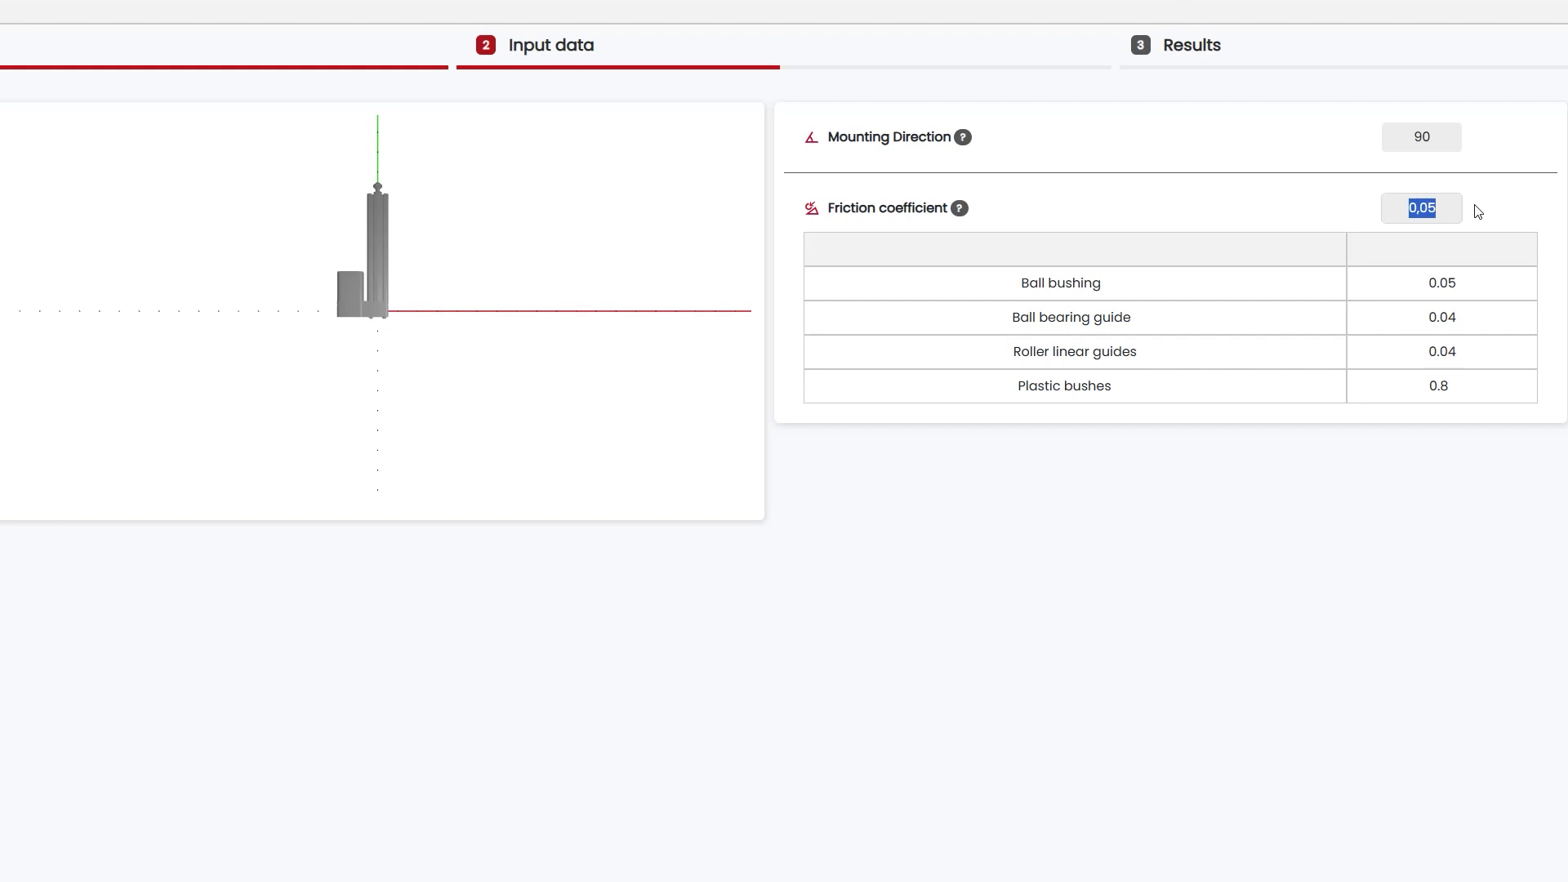
pyautogui.write('0.04')
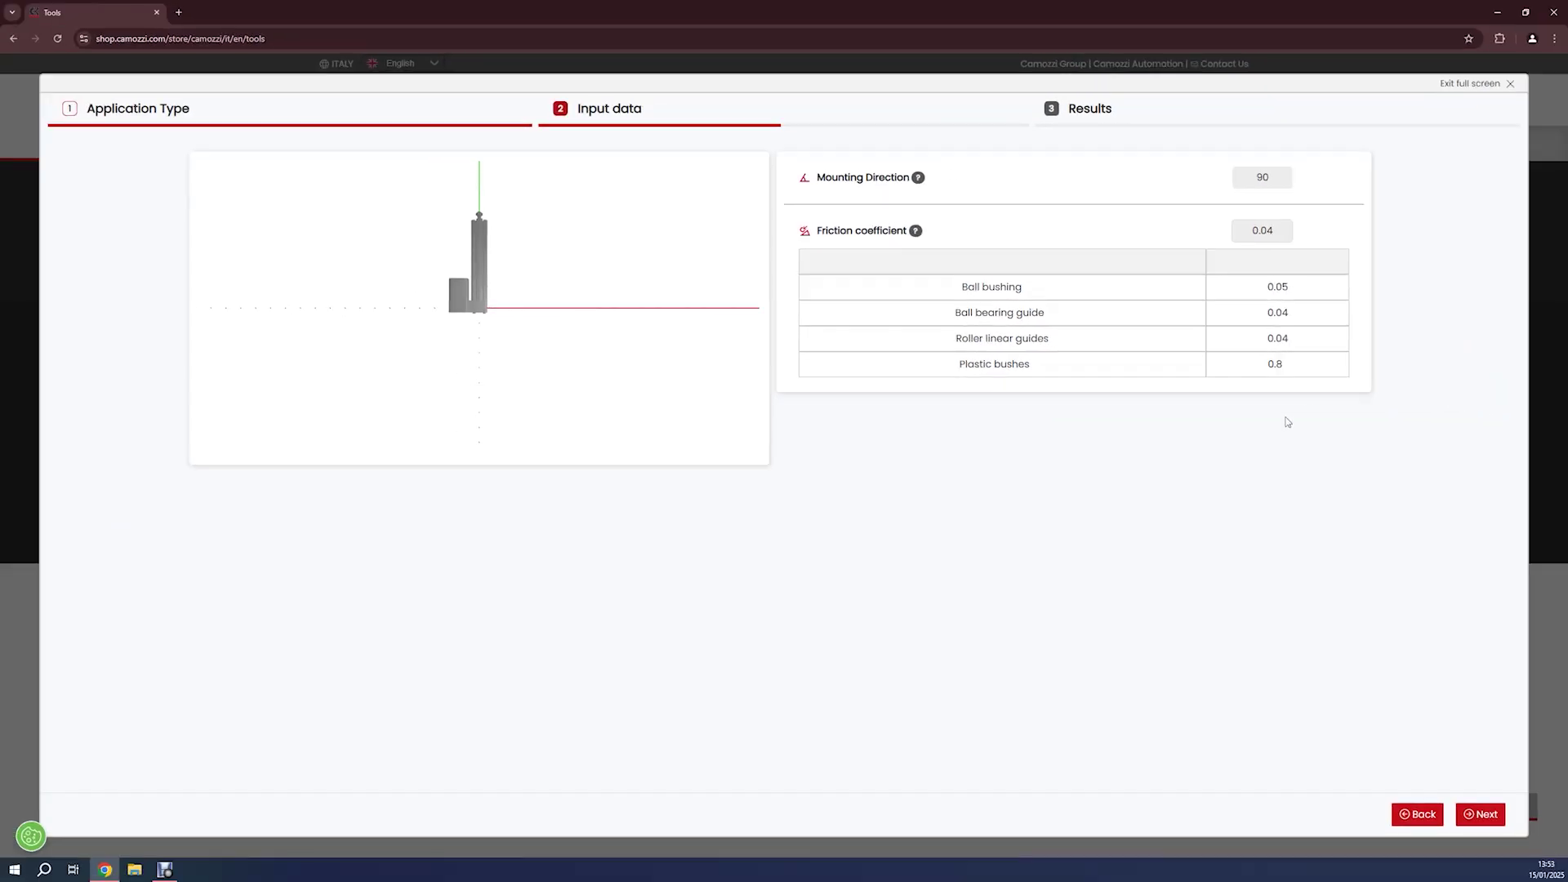
pyautogui.click(1288, 423)
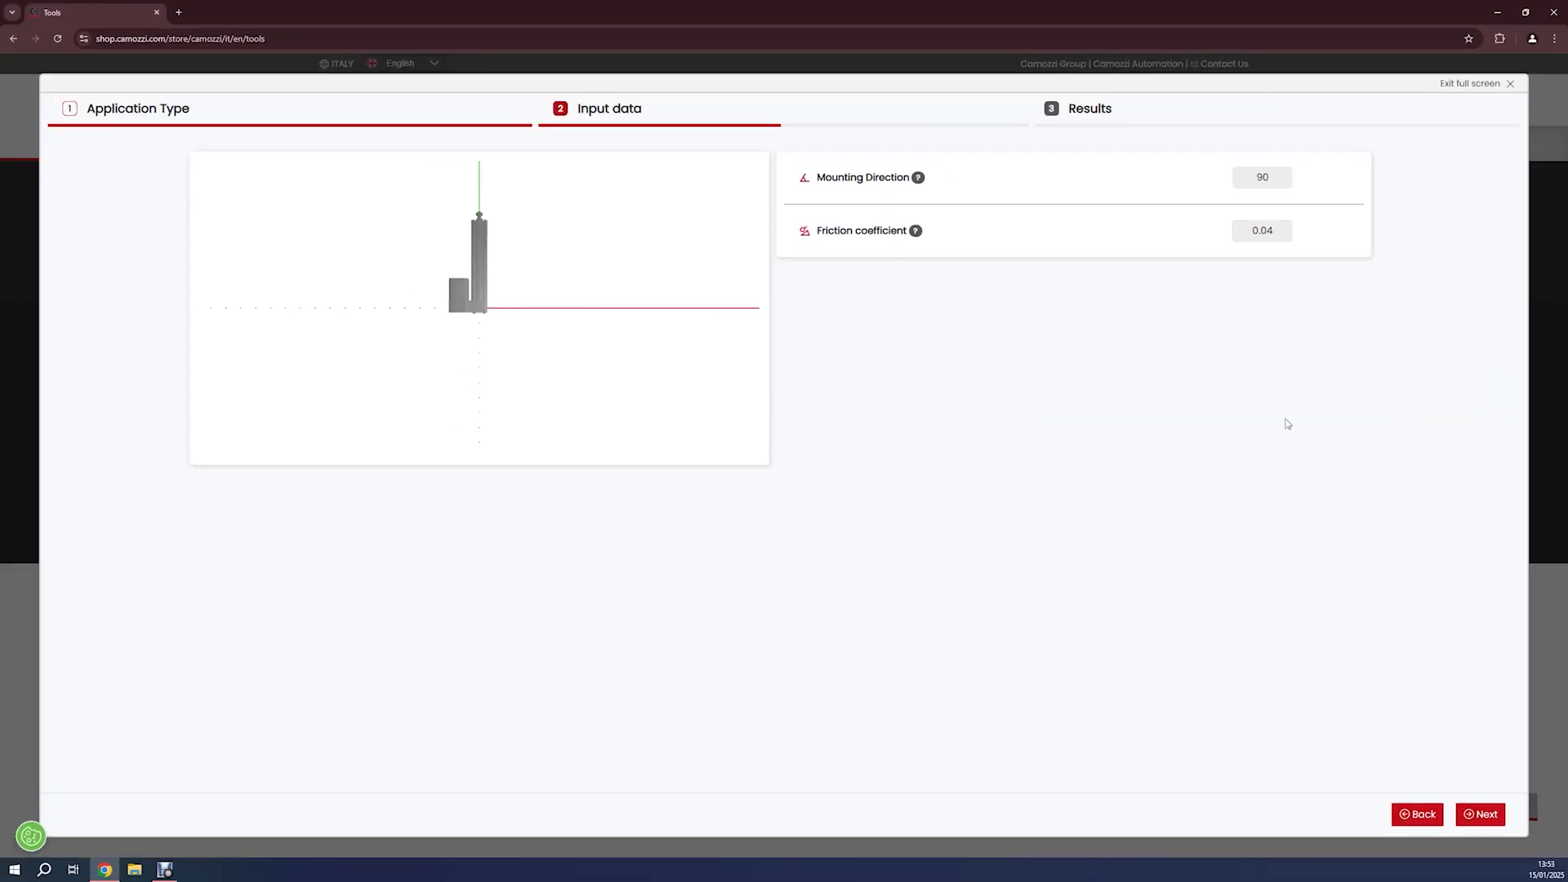
pyautogui.click(1480, 815)
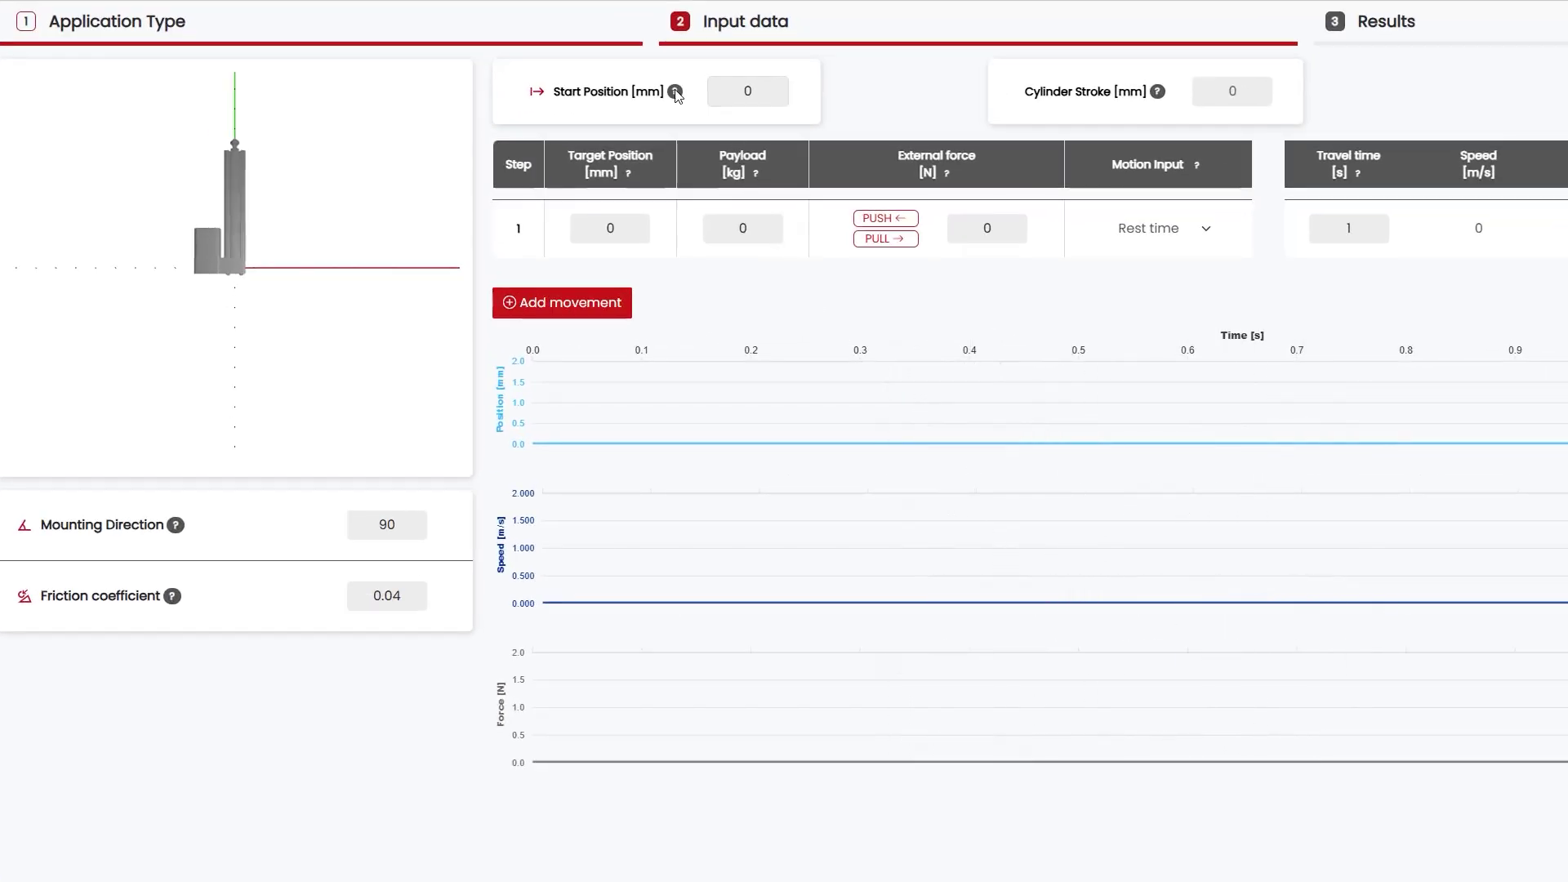
# - Give movement step 1 a target position of 100 mm and a payload of 20 kg
pyautogui.moveTo(674, 96)
pyautogui.doubleClick(601, 224)
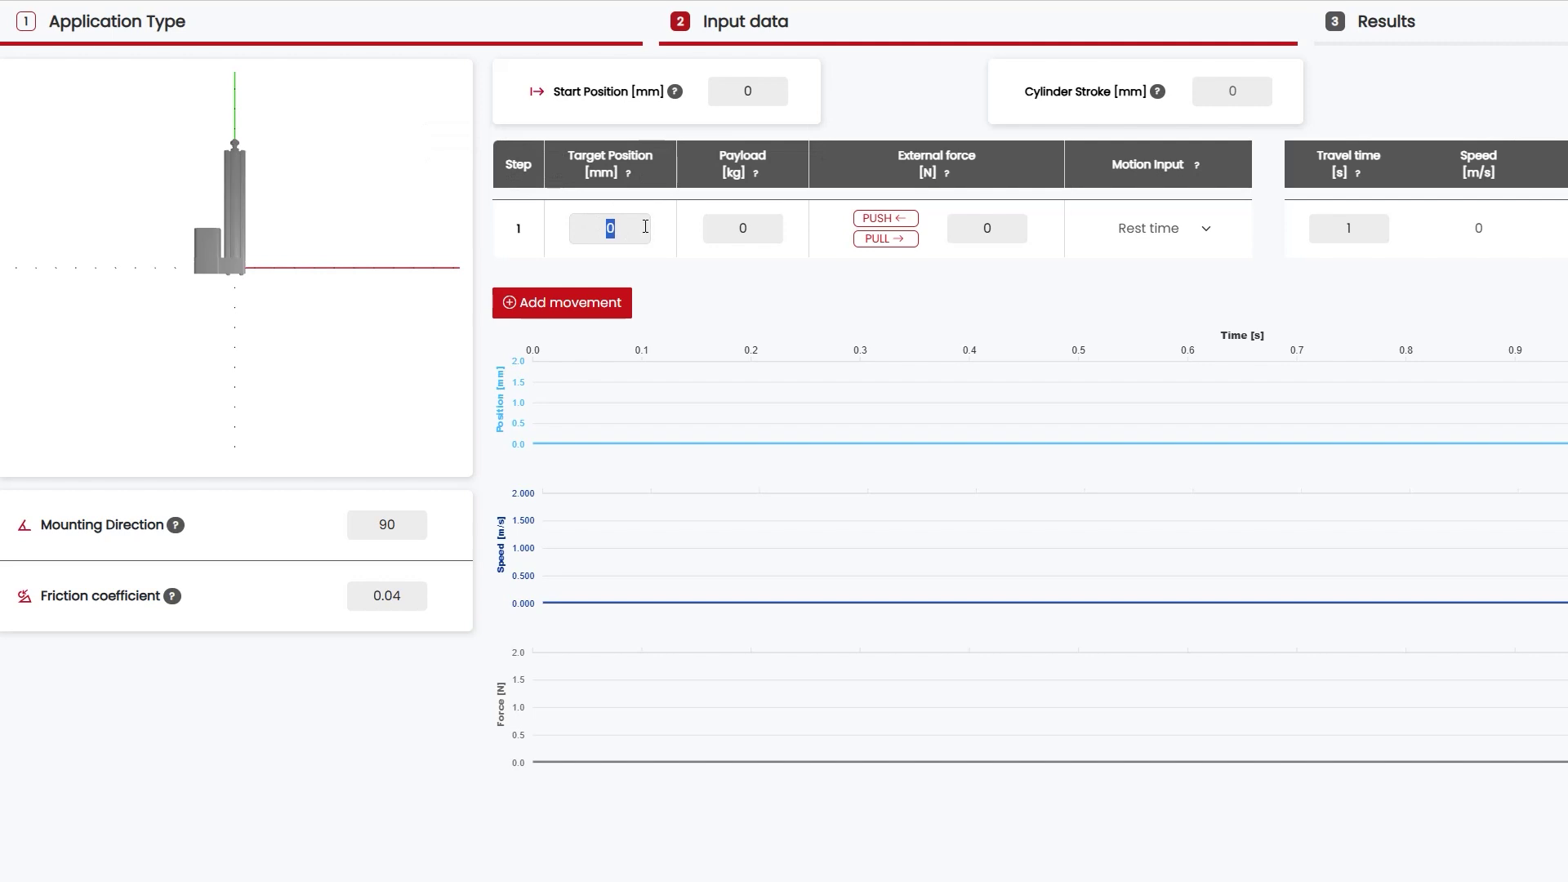
pyautogui.write('100')
pyautogui.click(726, 228)
pyautogui.moveTo(727, 228); pyautogui.dragTo(750, 229)
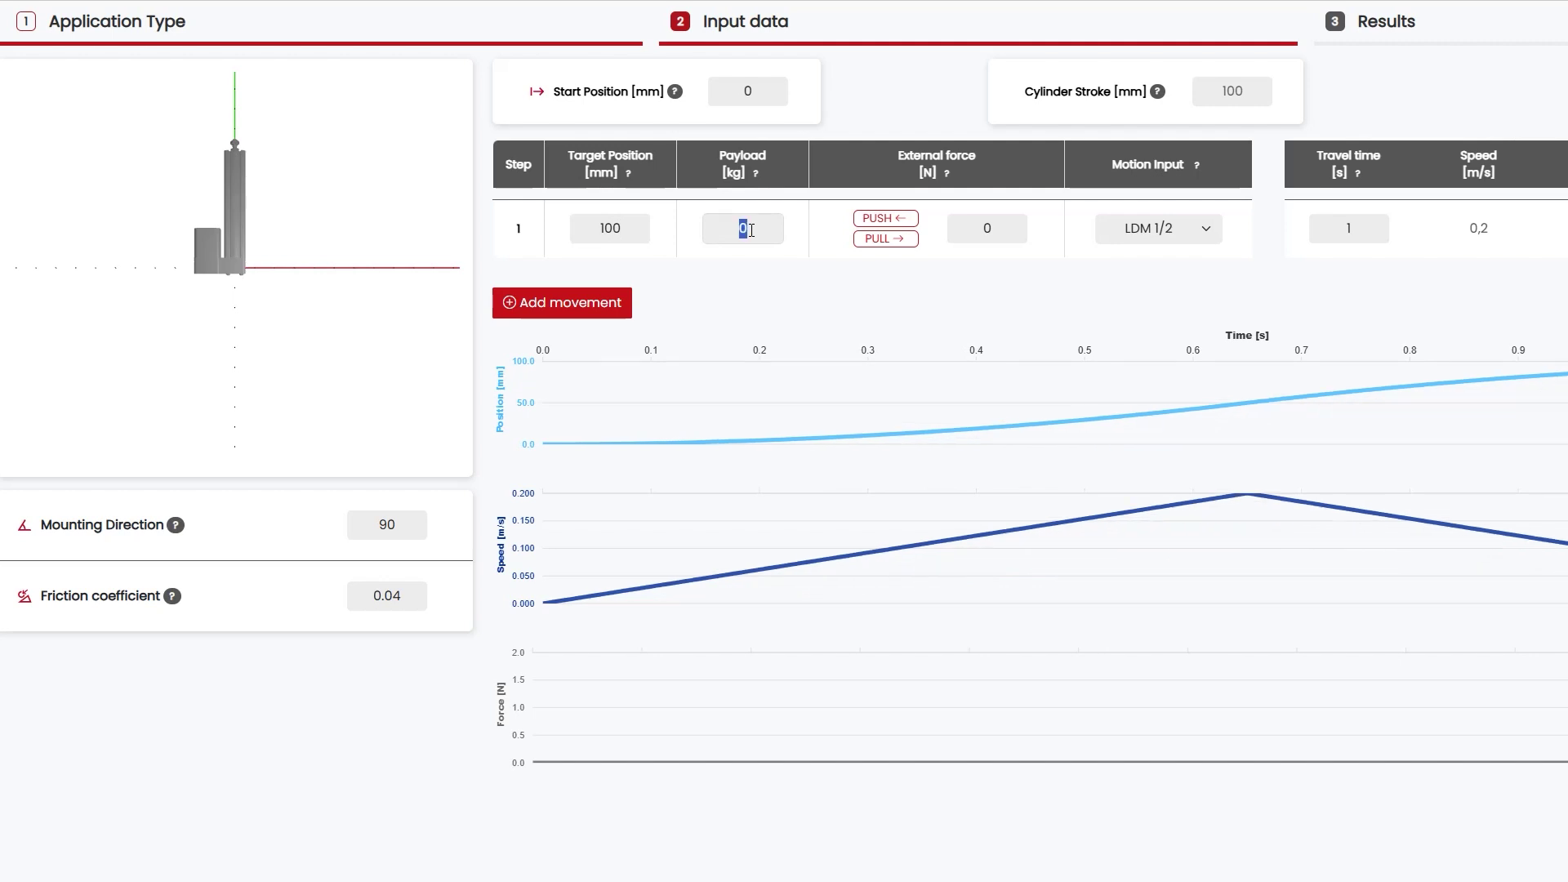
pyautogui.write('20')
# - Apply a 150 N external force in the PUSH direction to movement step 1
pyautogui.moveTo(948, 173)
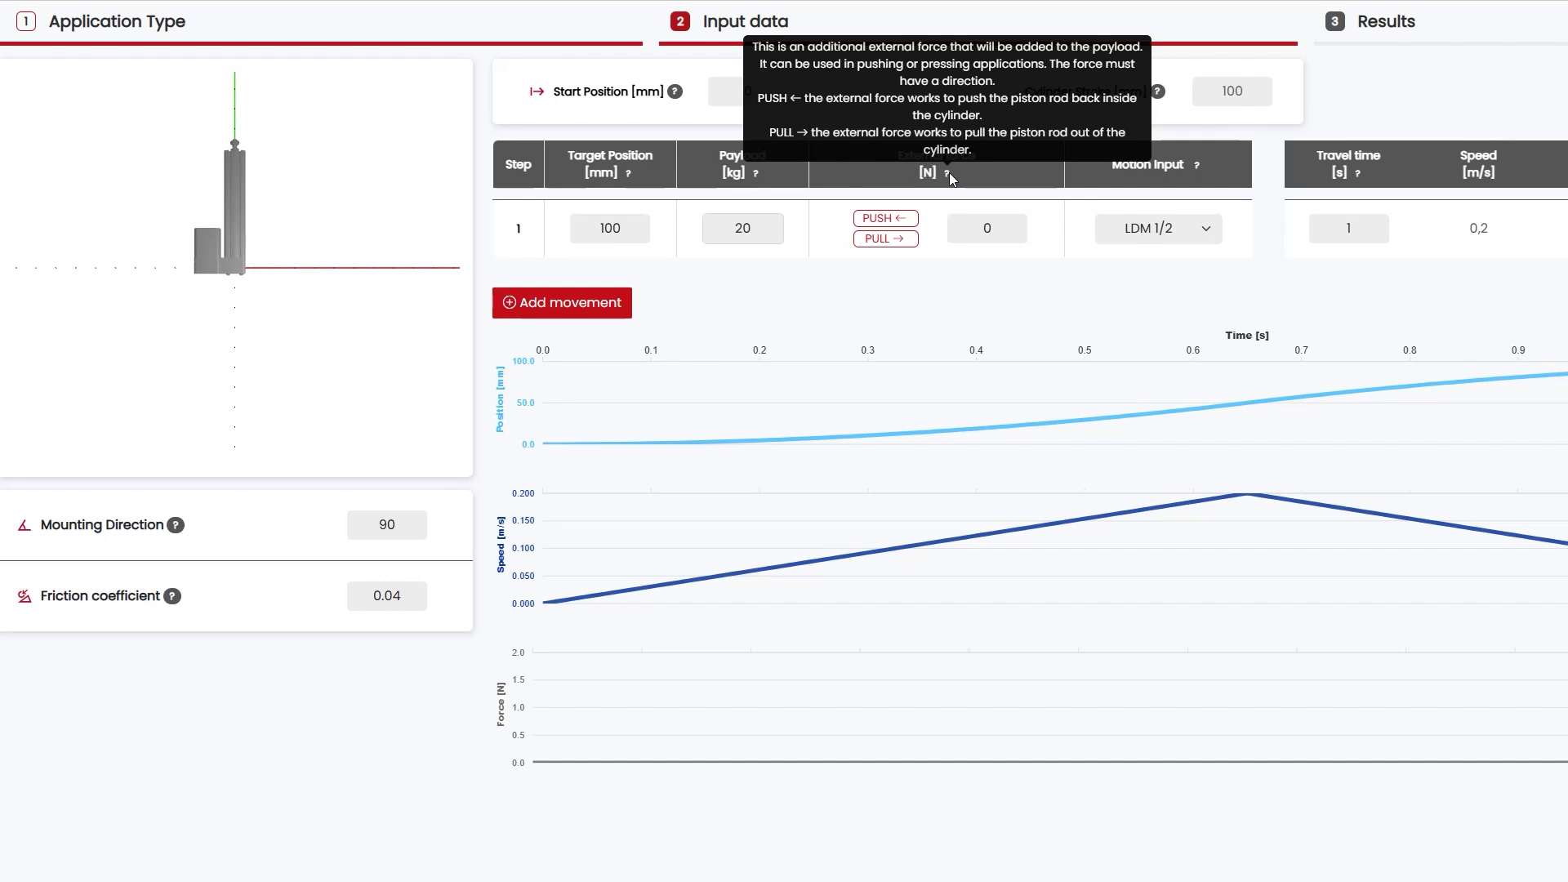
pyautogui.doubleClick(1017, 228)
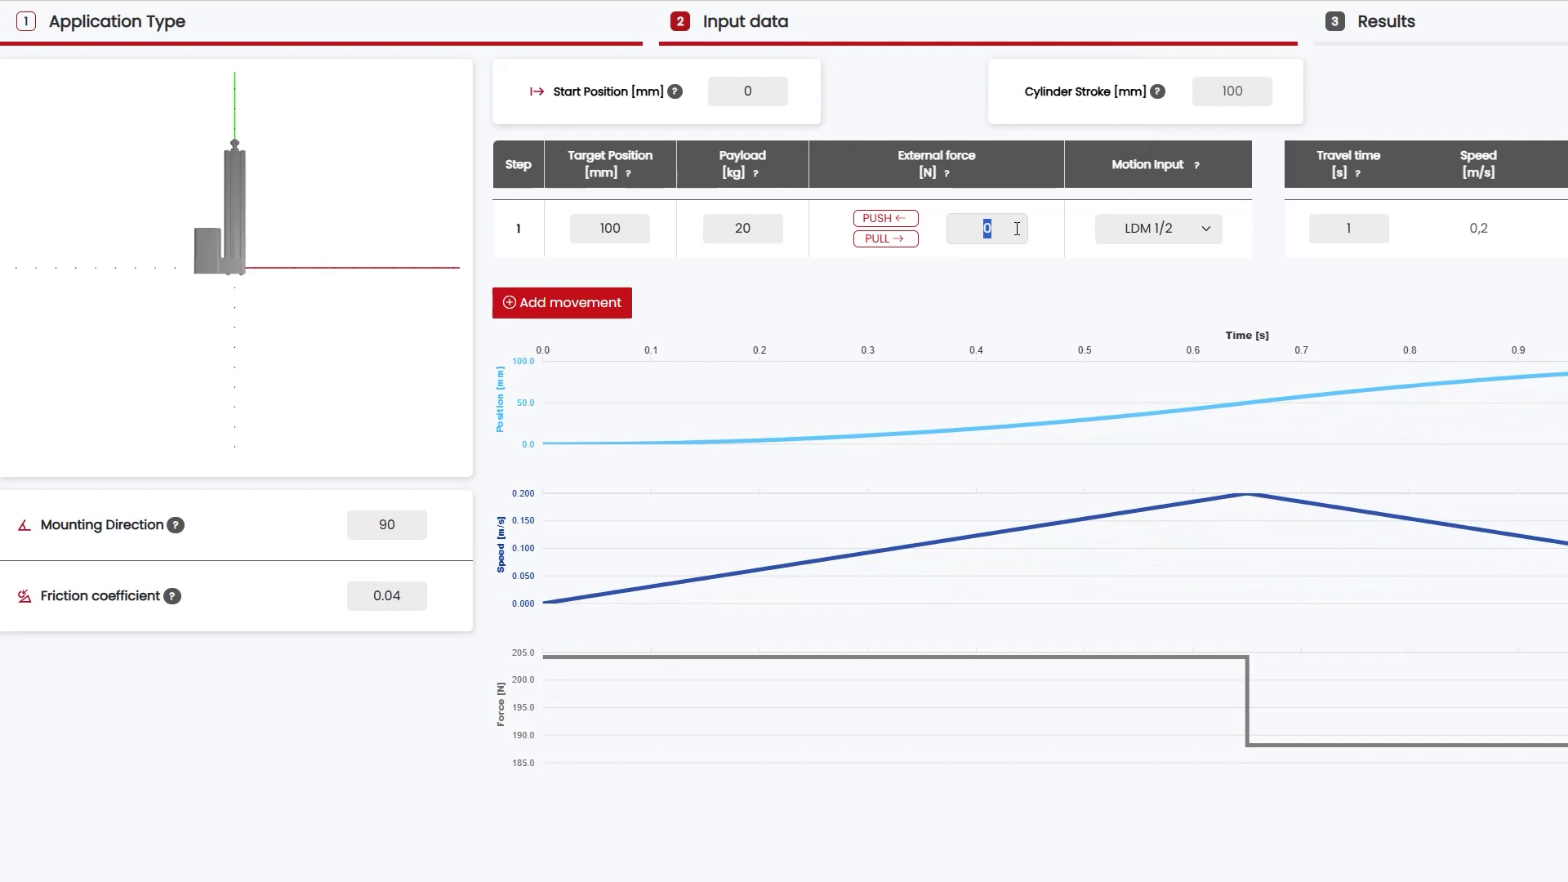
pyautogui.write('150')
pyautogui.click(901, 222)
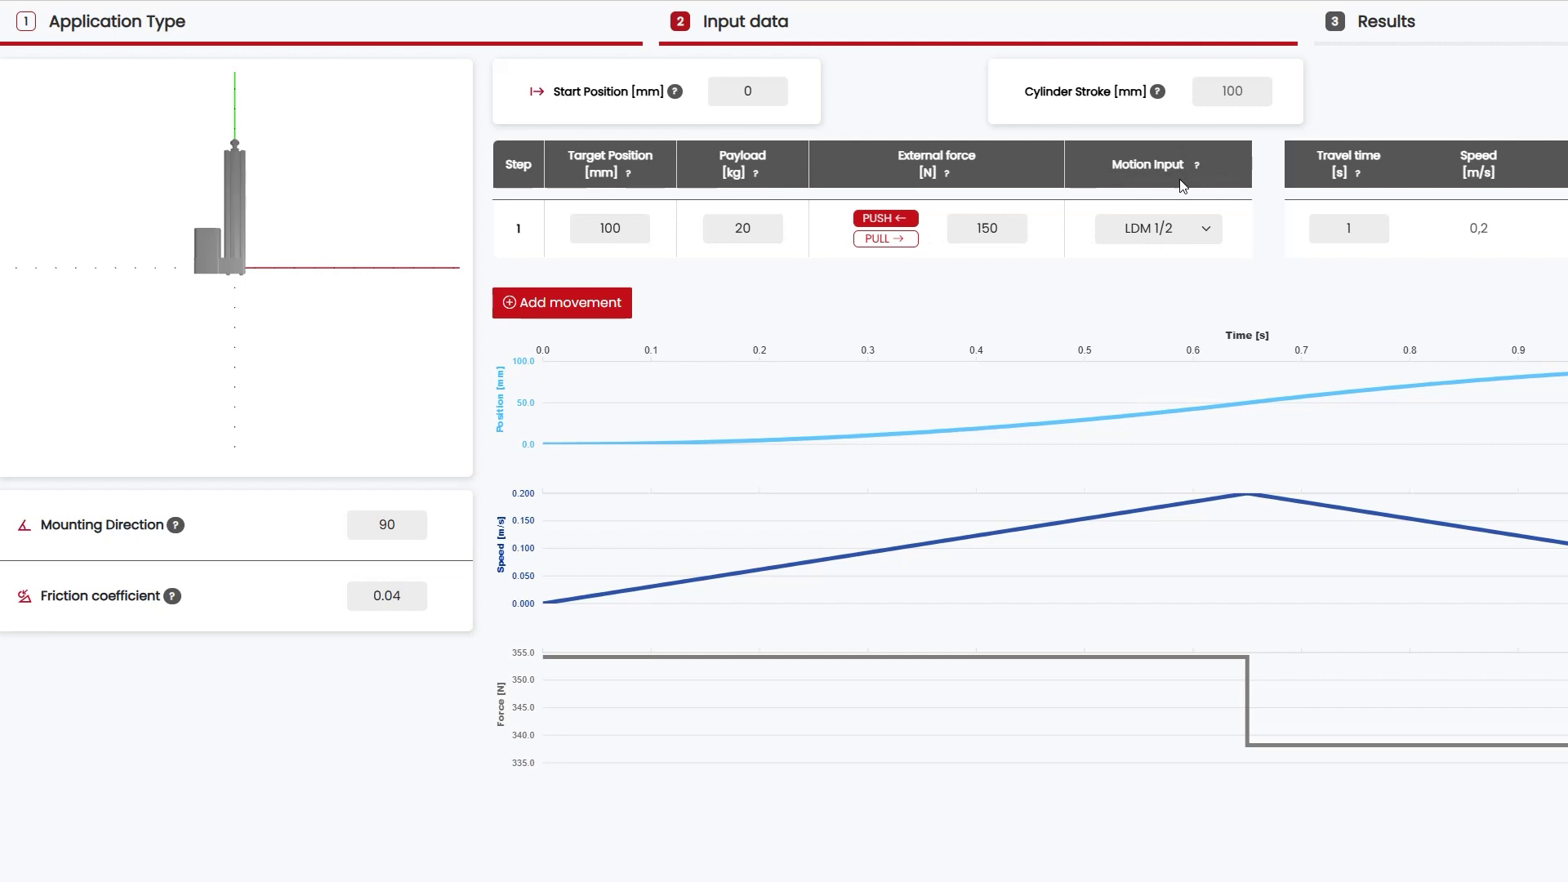
# - Set movement step 1's motion input to LDM 1/3 with a travel time of 0.5 s
pyautogui.click(1203, 230)
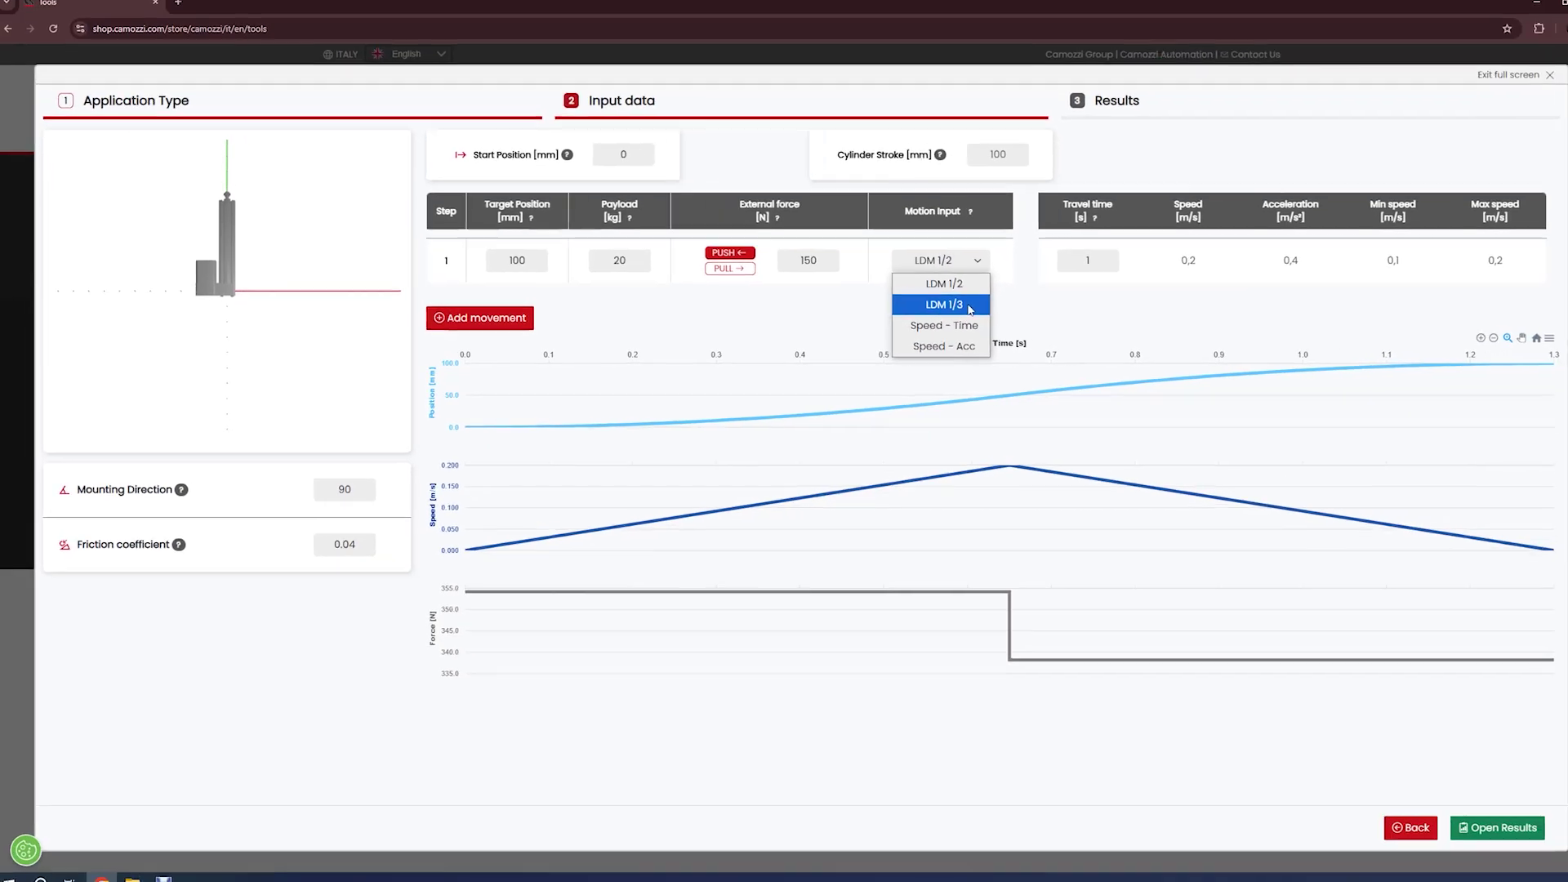
pyautogui.click(969, 307)
pyautogui.doubleClick(1091, 261)
pyautogui.write('0.5')
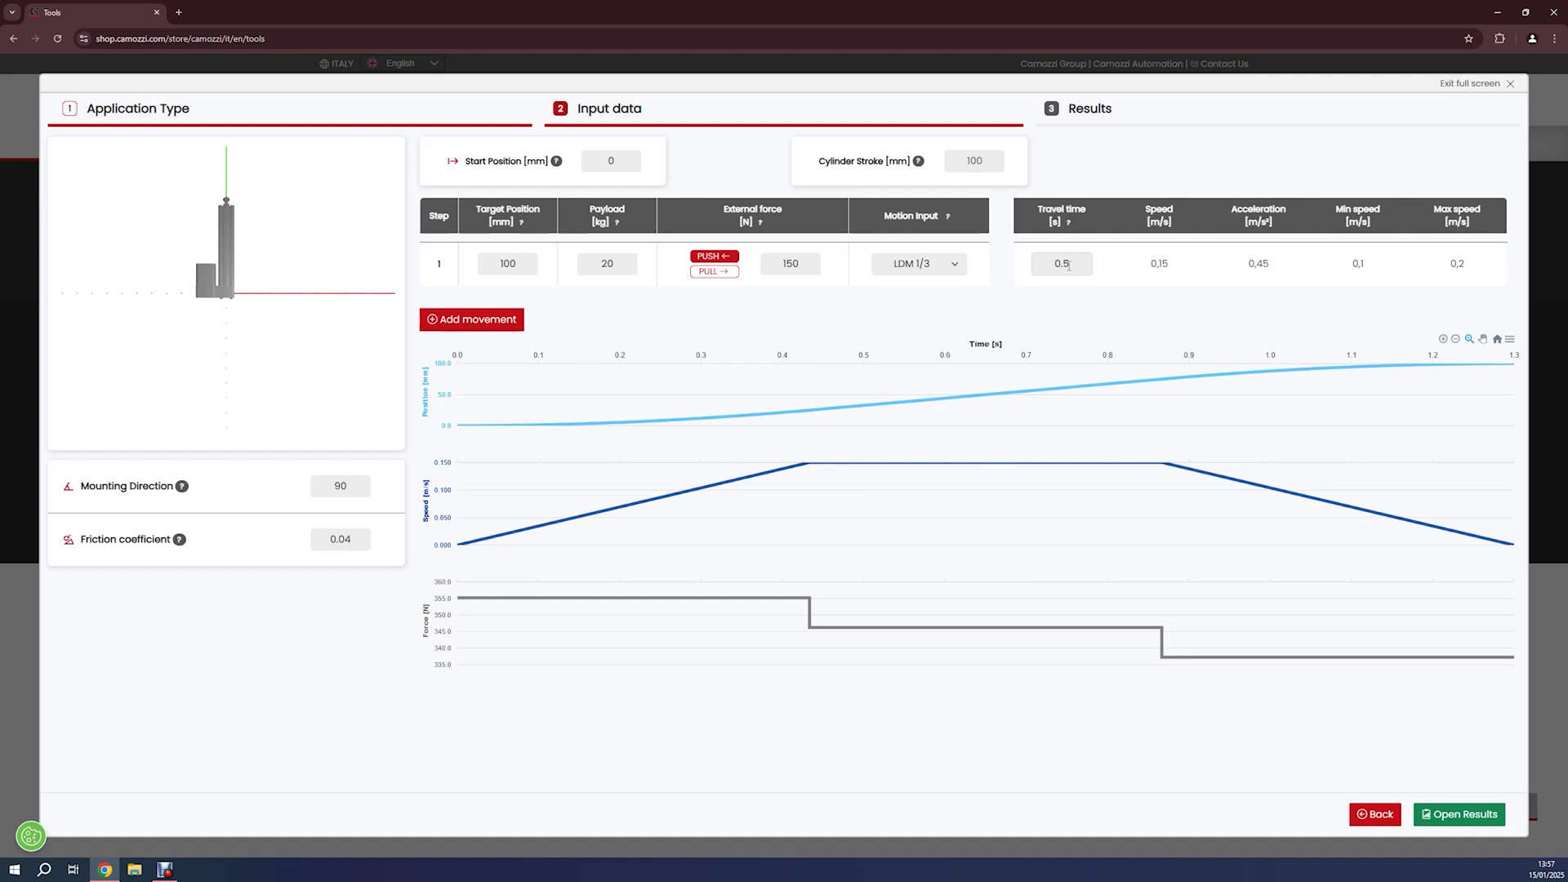
# - Add a second movement that rests at the 100 mm target position
pyautogui.click(480, 321)
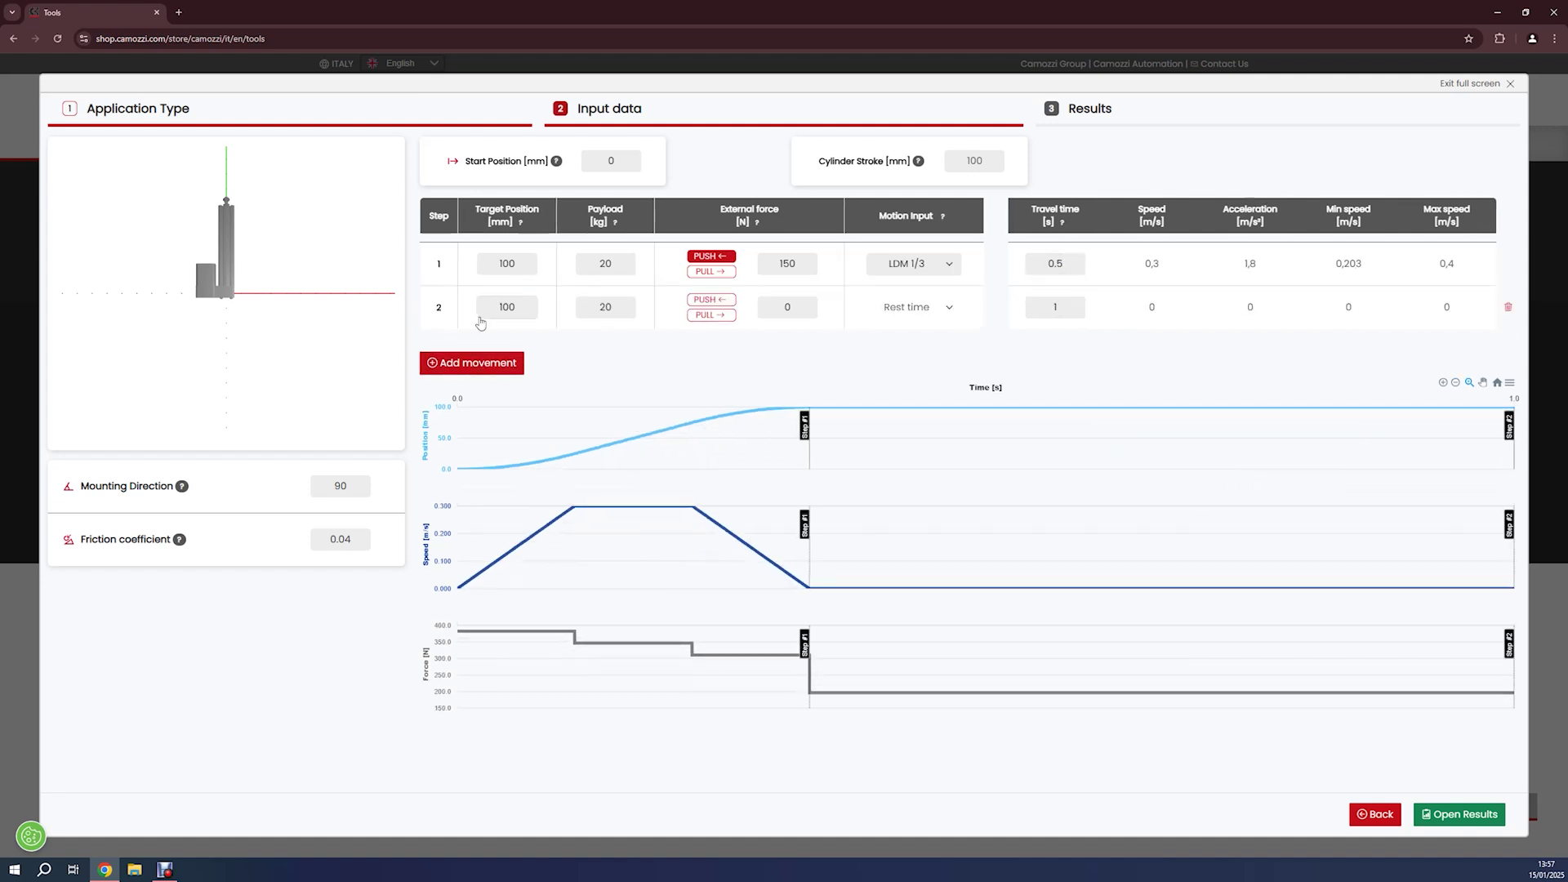
pyautogui.doubleClick(516, 306)
pyautogui.doubleClick(527, 266)
pyautogui.click(887, 311)
# - Add a third movement with a target position of 0 mm
pyautogui.click(511, 366)
pyautogui.doubleClick(504, 350)
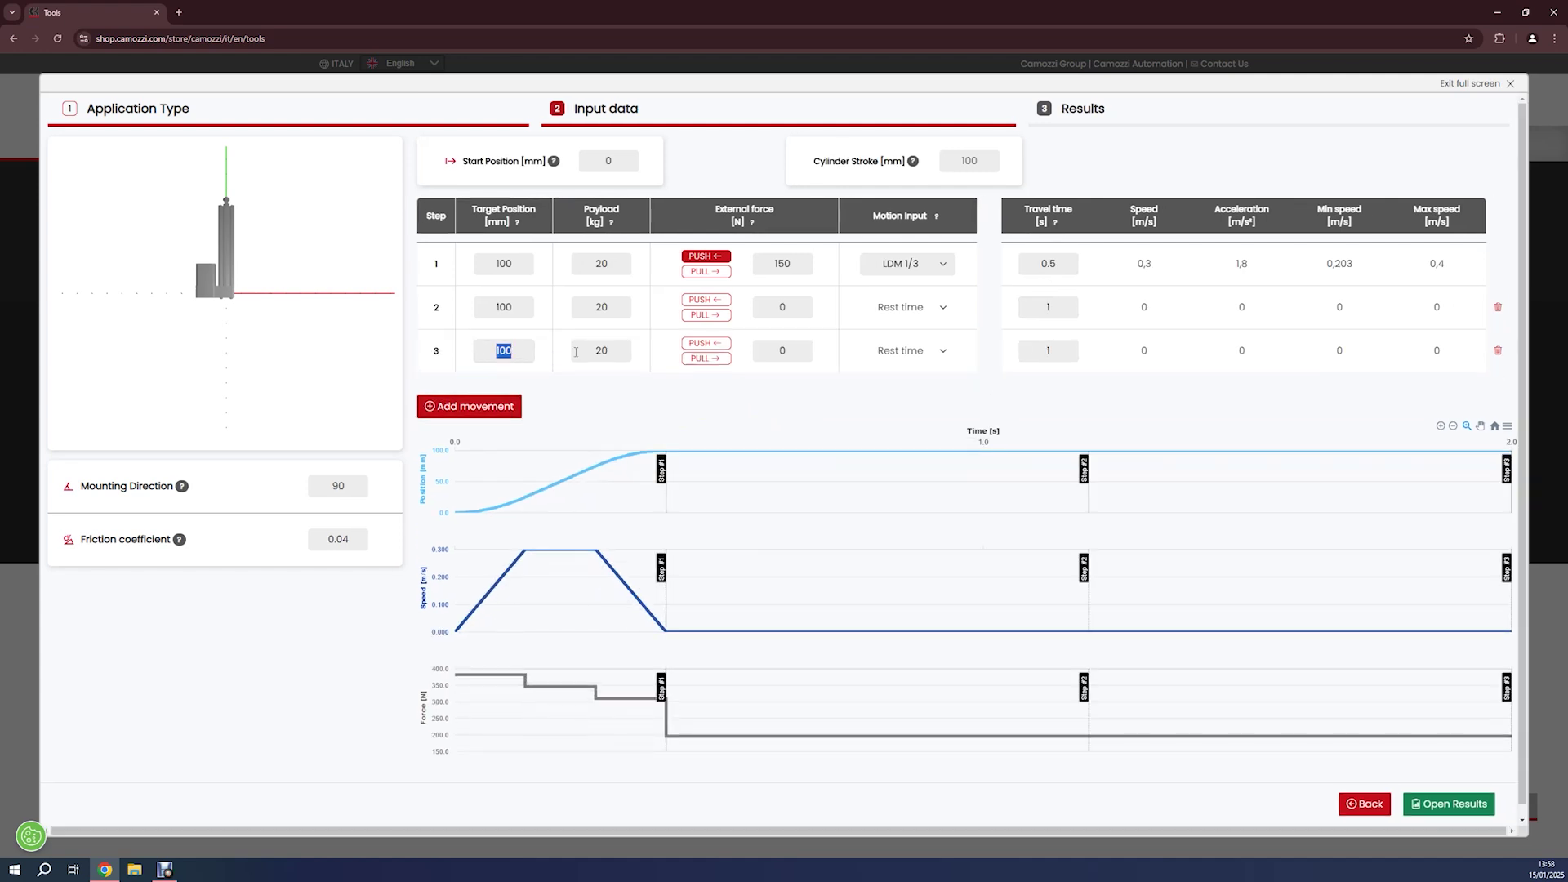
pyautogui.write('0')
pyautogui.click(642, 358)
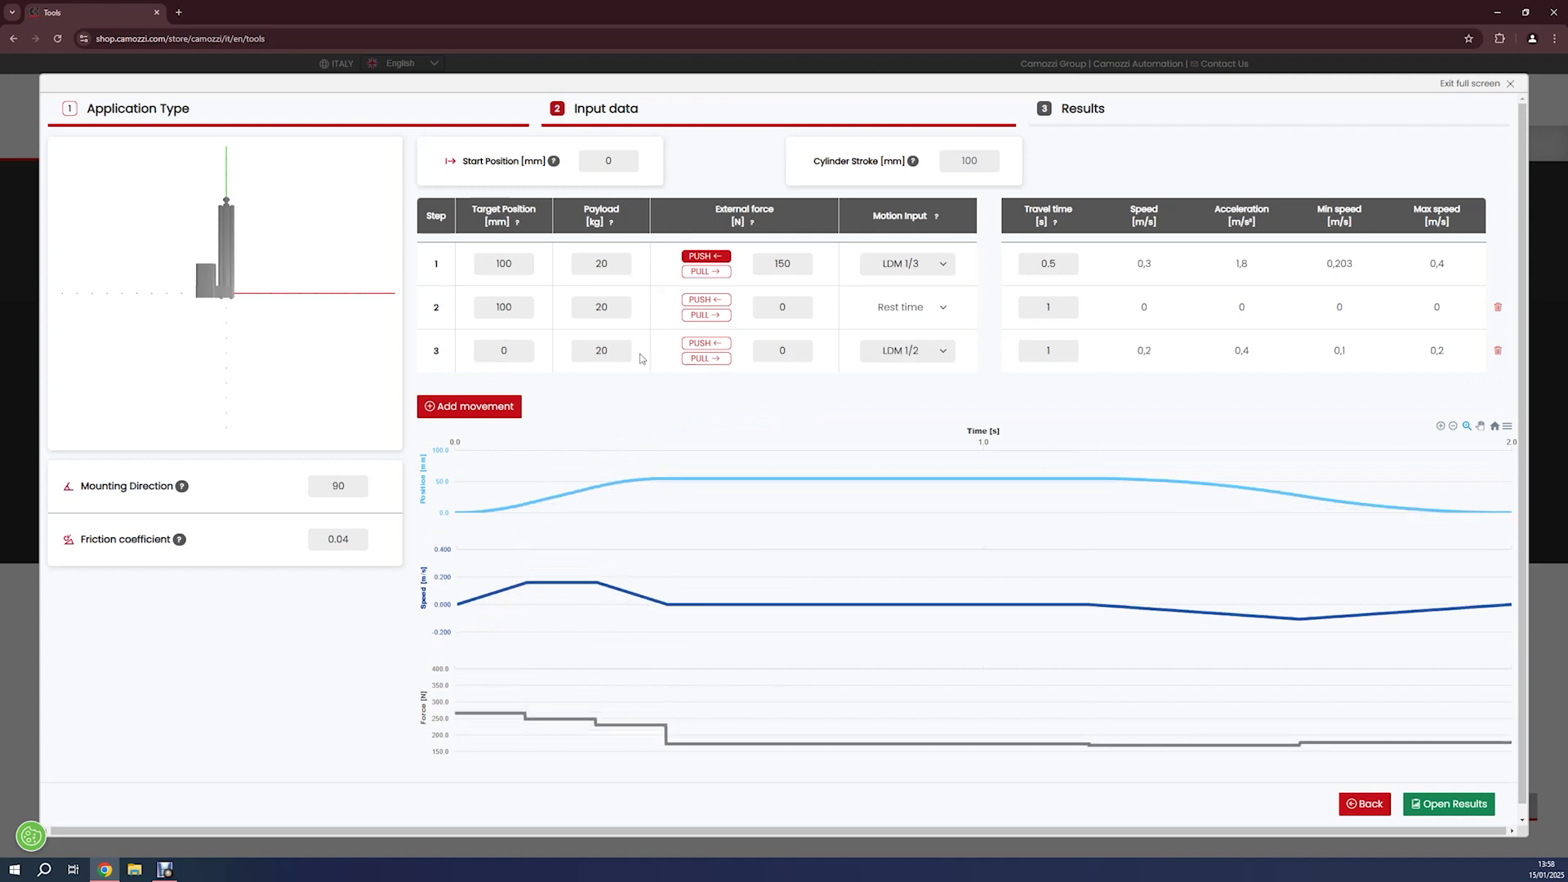
# - Apply a 200 N external force in the PULL direction to movement step 3
pyautogui.click(700, 362)
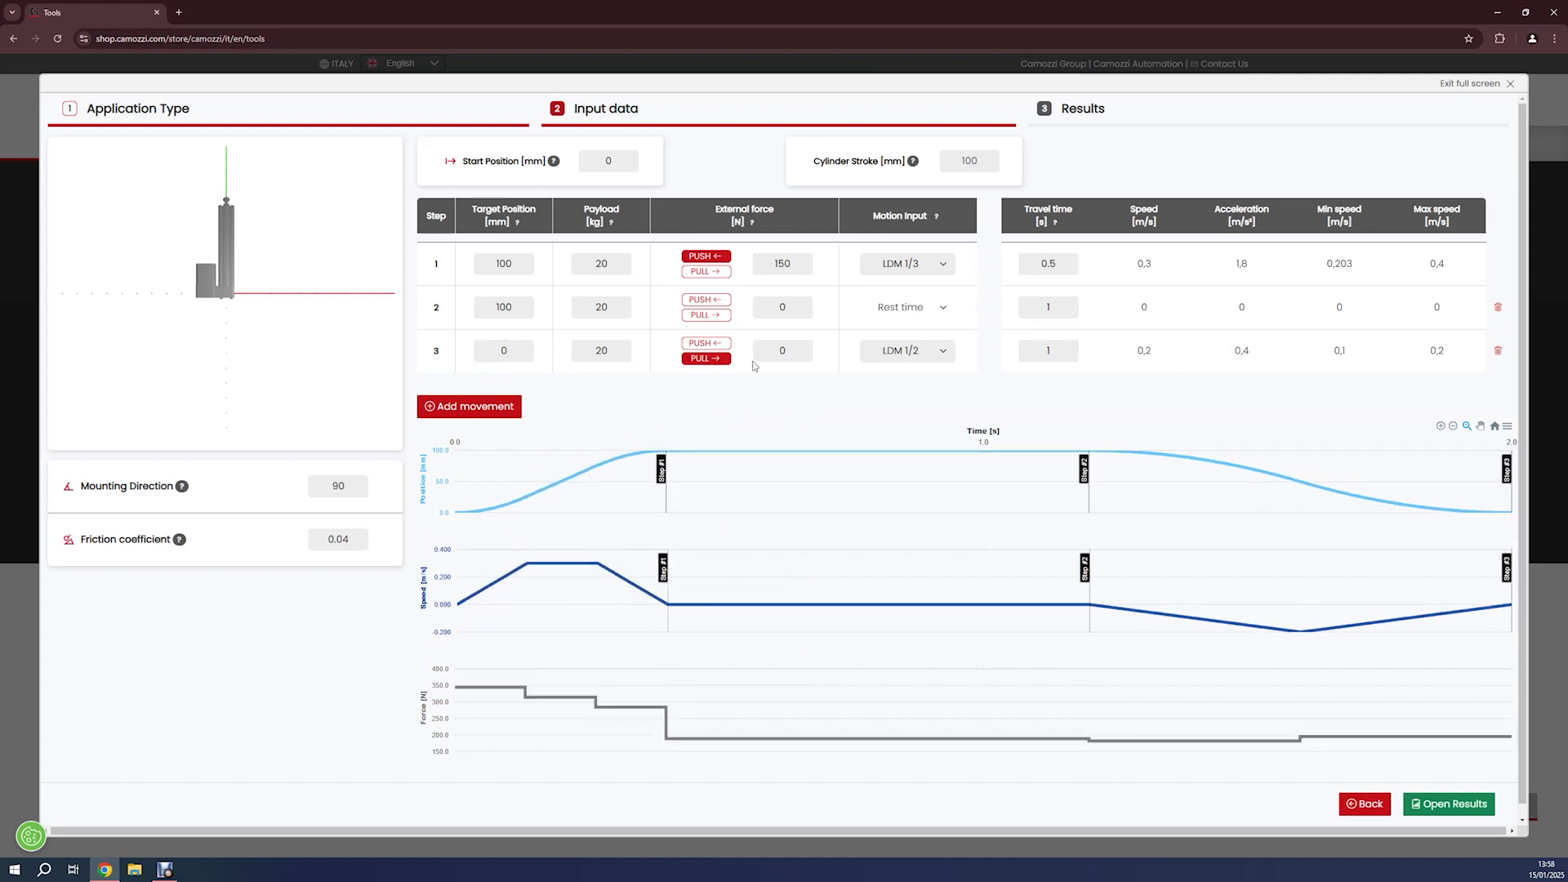
pyautogui.doubleClick(784, 351)
pyautogui.write('200')
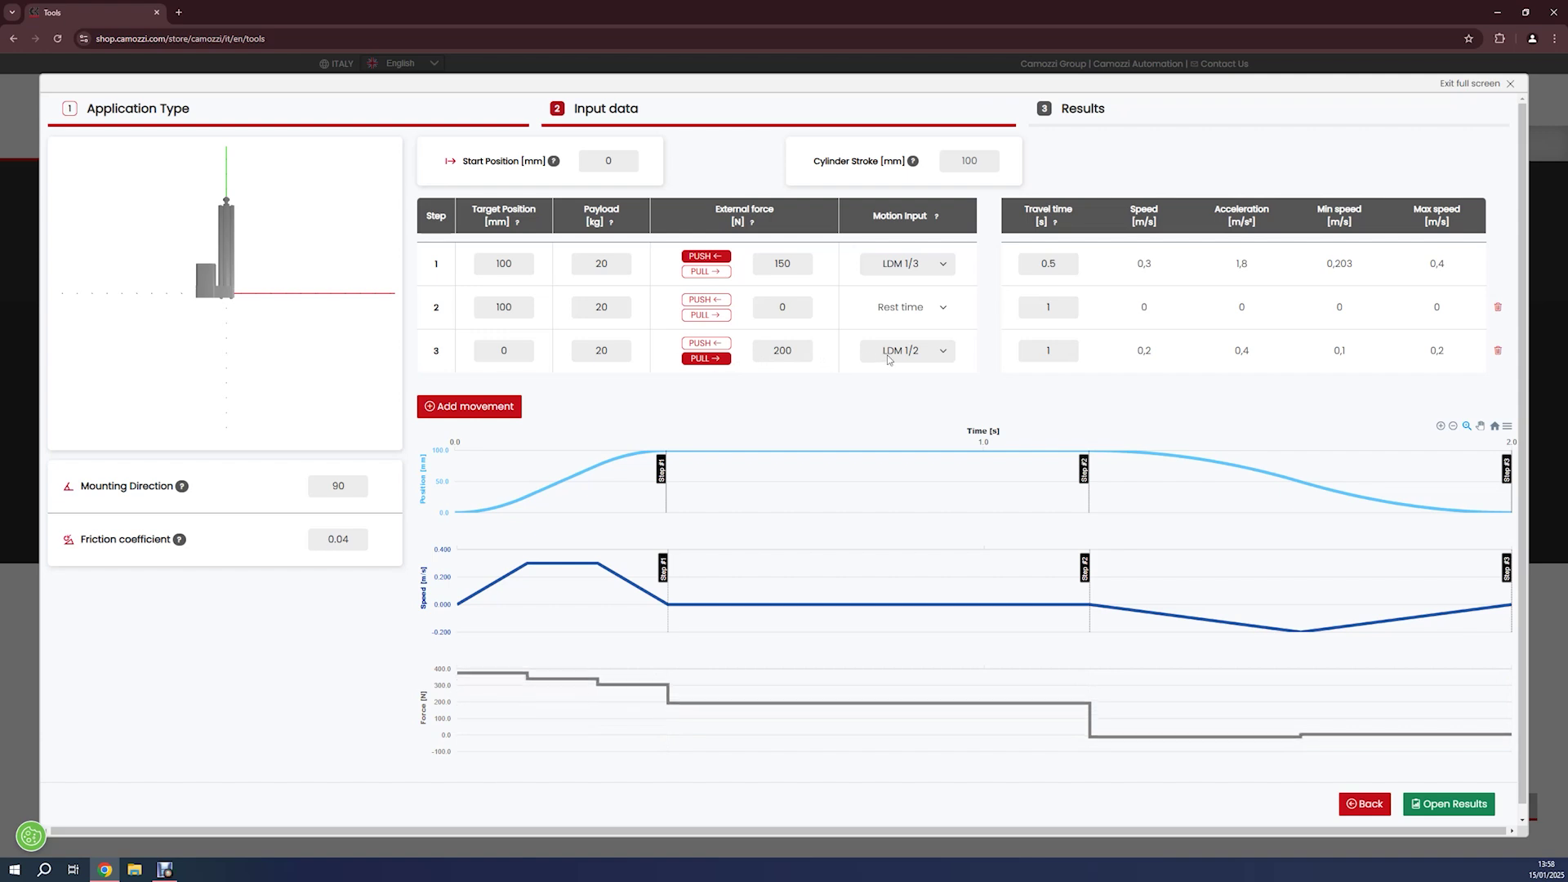
# - Define movement step 3 by Speed - Time, with a travel time of 0.5 s and a speed of 0.3 m/s
pyautogui.click(913, 351)
pyautogui.click(910, 413)
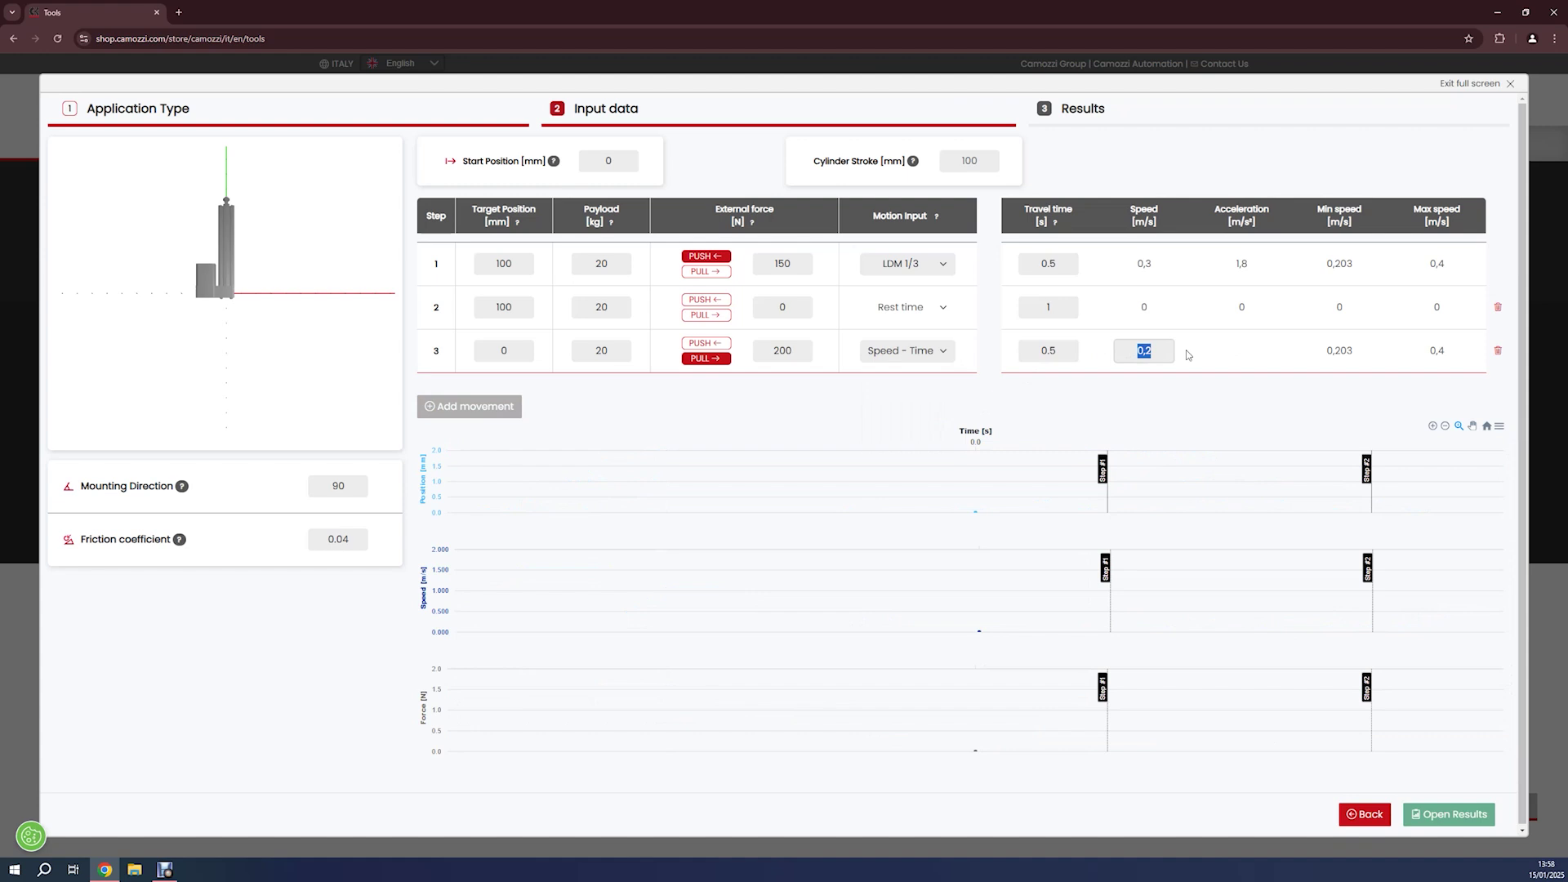
pyautogui.write('3')
pyautogui.click(1188, 354)
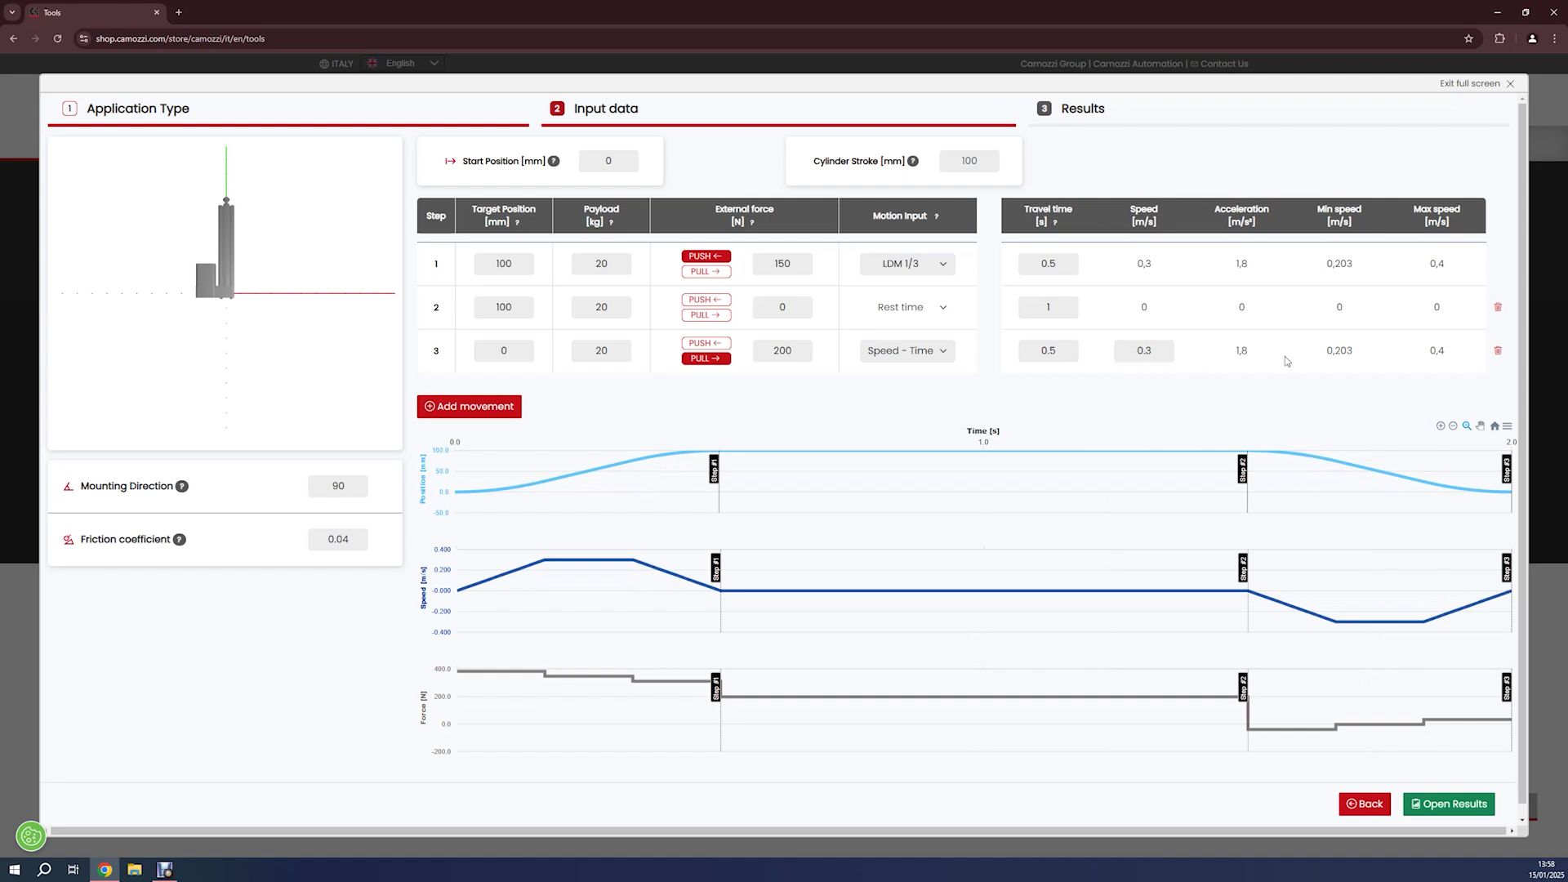
# - Check movement step 3's minimum and maximum speeds and the motion charts, and open the sizing results
pyautogui.doubleClick(1338, 358)
pyautogui.moveTo(1420, 362); pyautogui.dragTo(1459, 364)
pyautogui.click(962, 427)
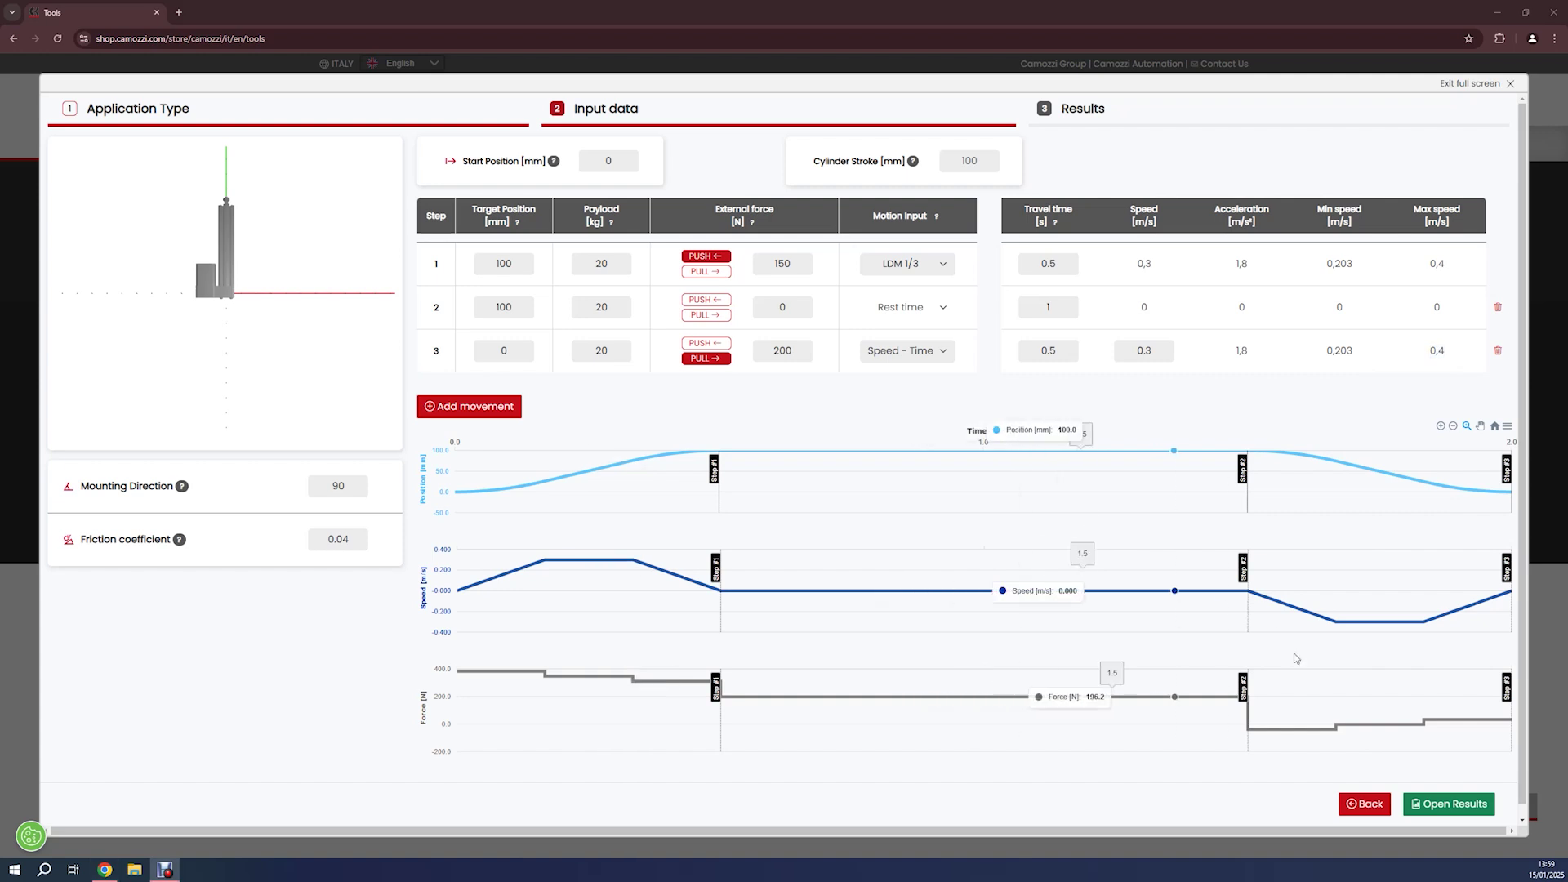
pyautogui.click(1441, 807)
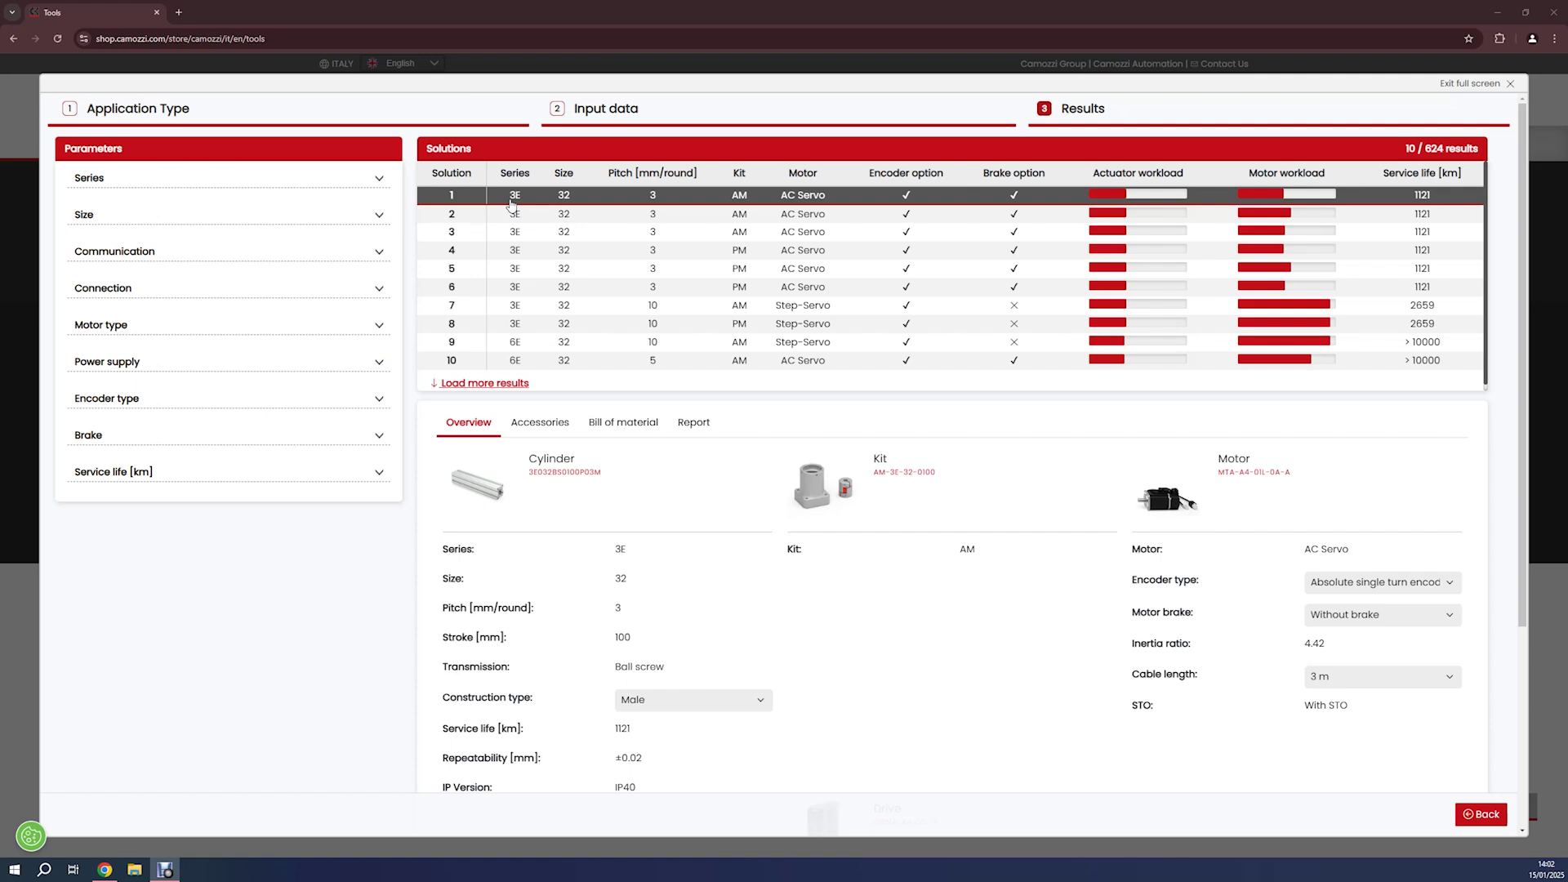
# - Select solution 3 in the results and choose the motor version with brake
pyautogui.click(513, 231)
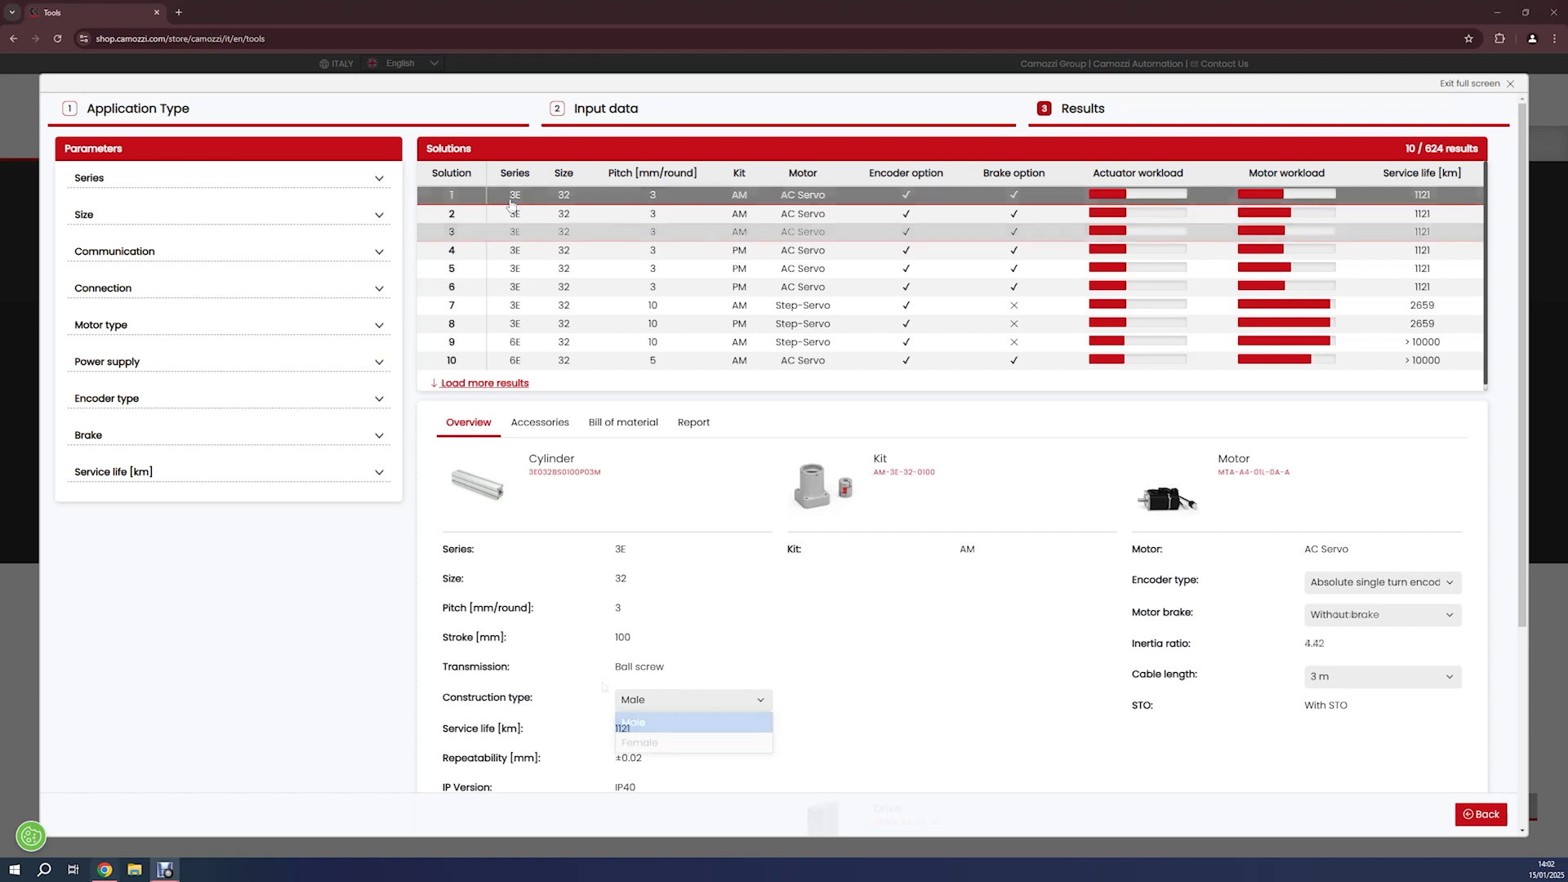
pyautogui.click(1394, 618)
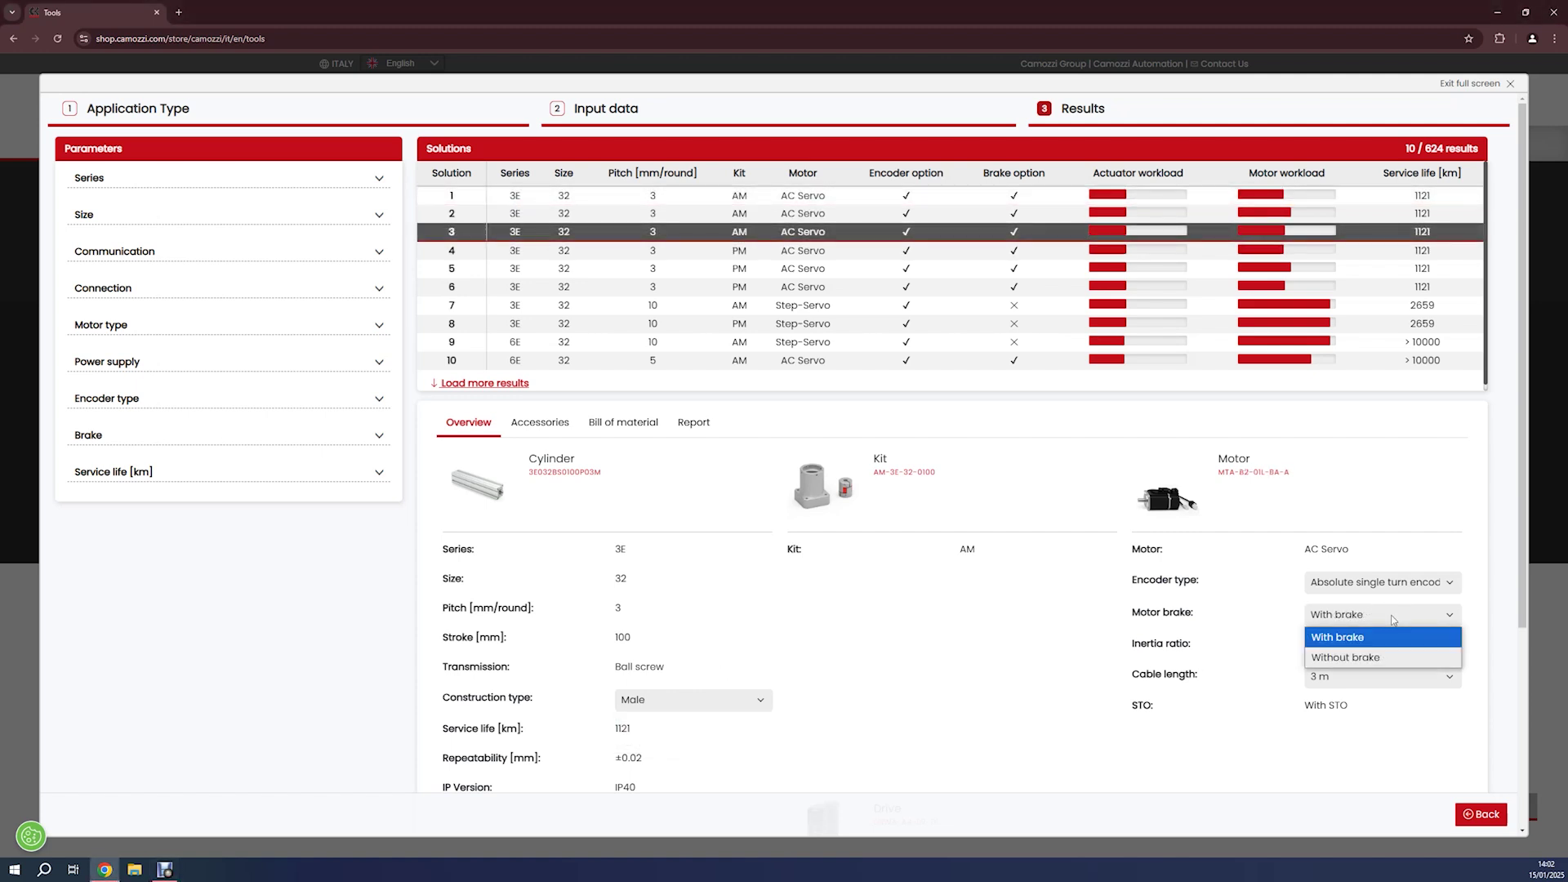
pyautogui.click(1242, 639)
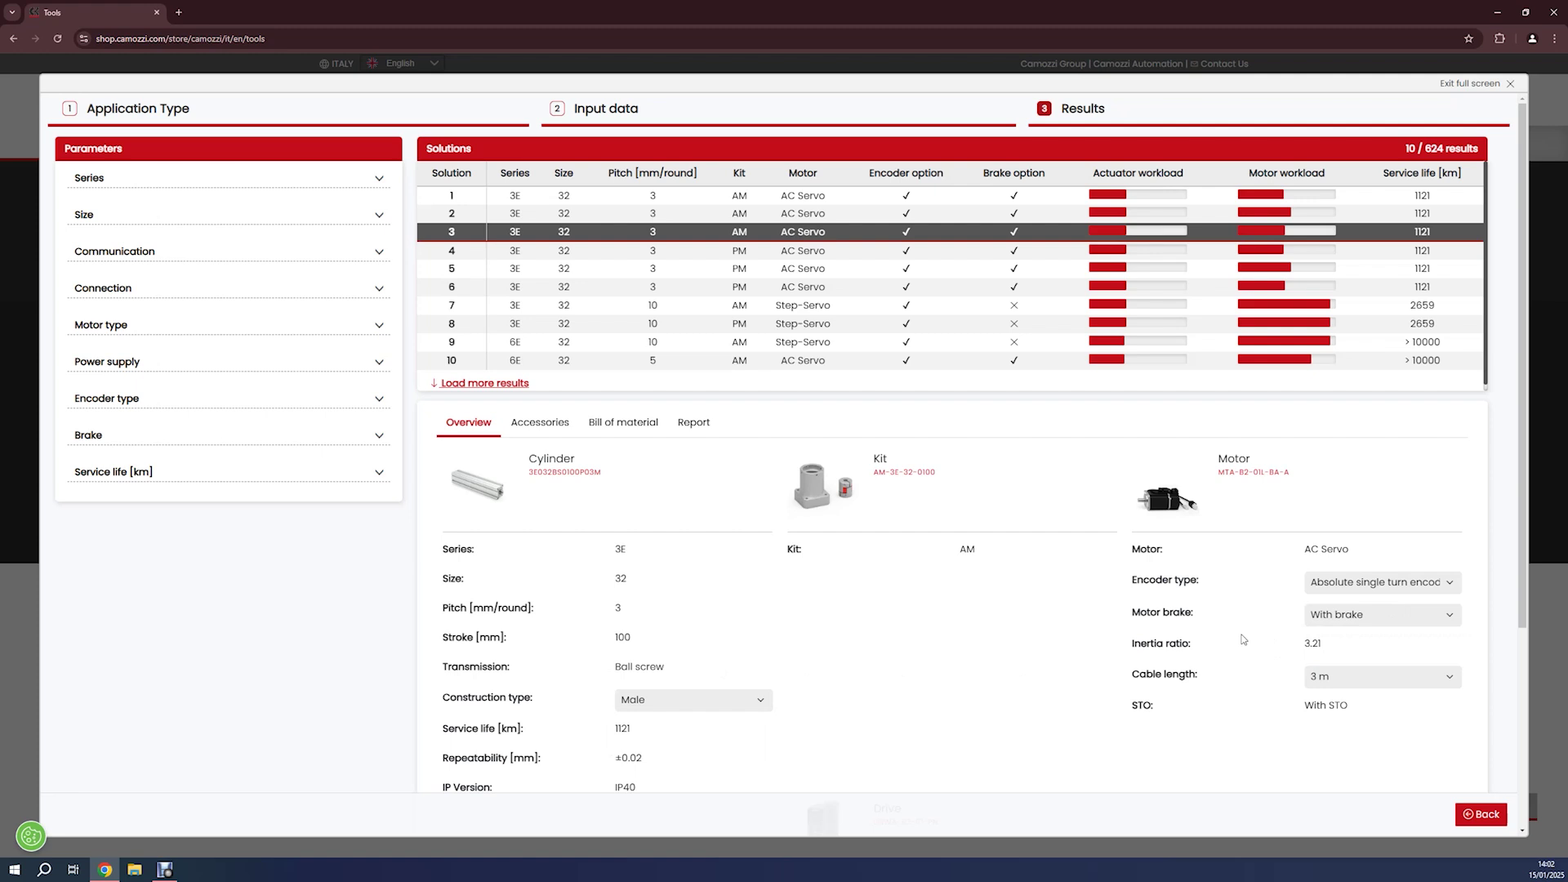
# - Filter the solutions to series 6E and size 32
pyautogui.click(114, 178)
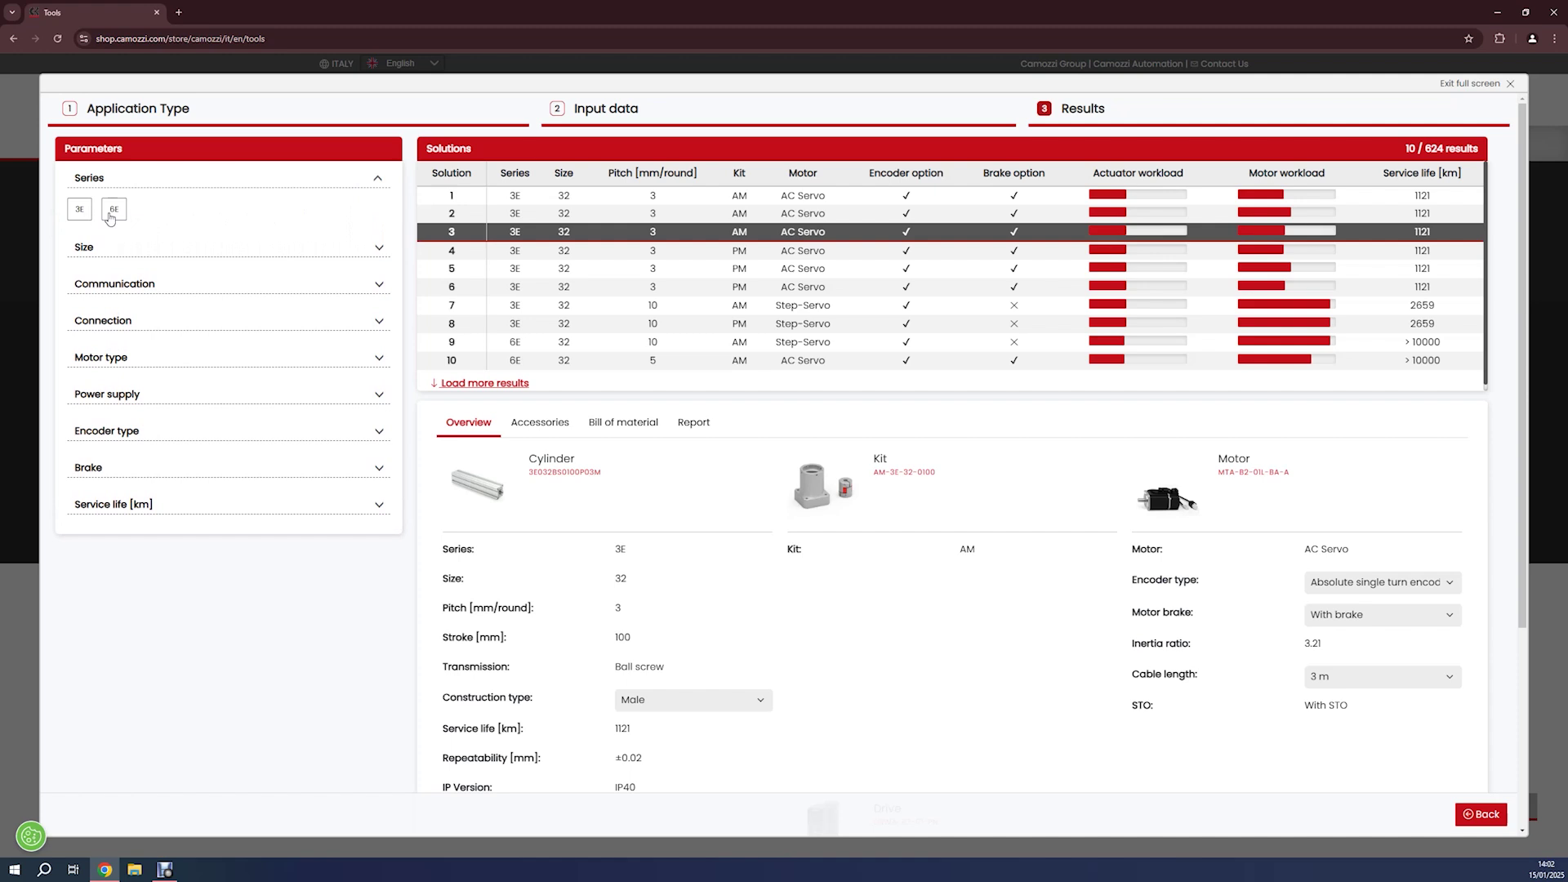
pyautogui.click(110, 214)
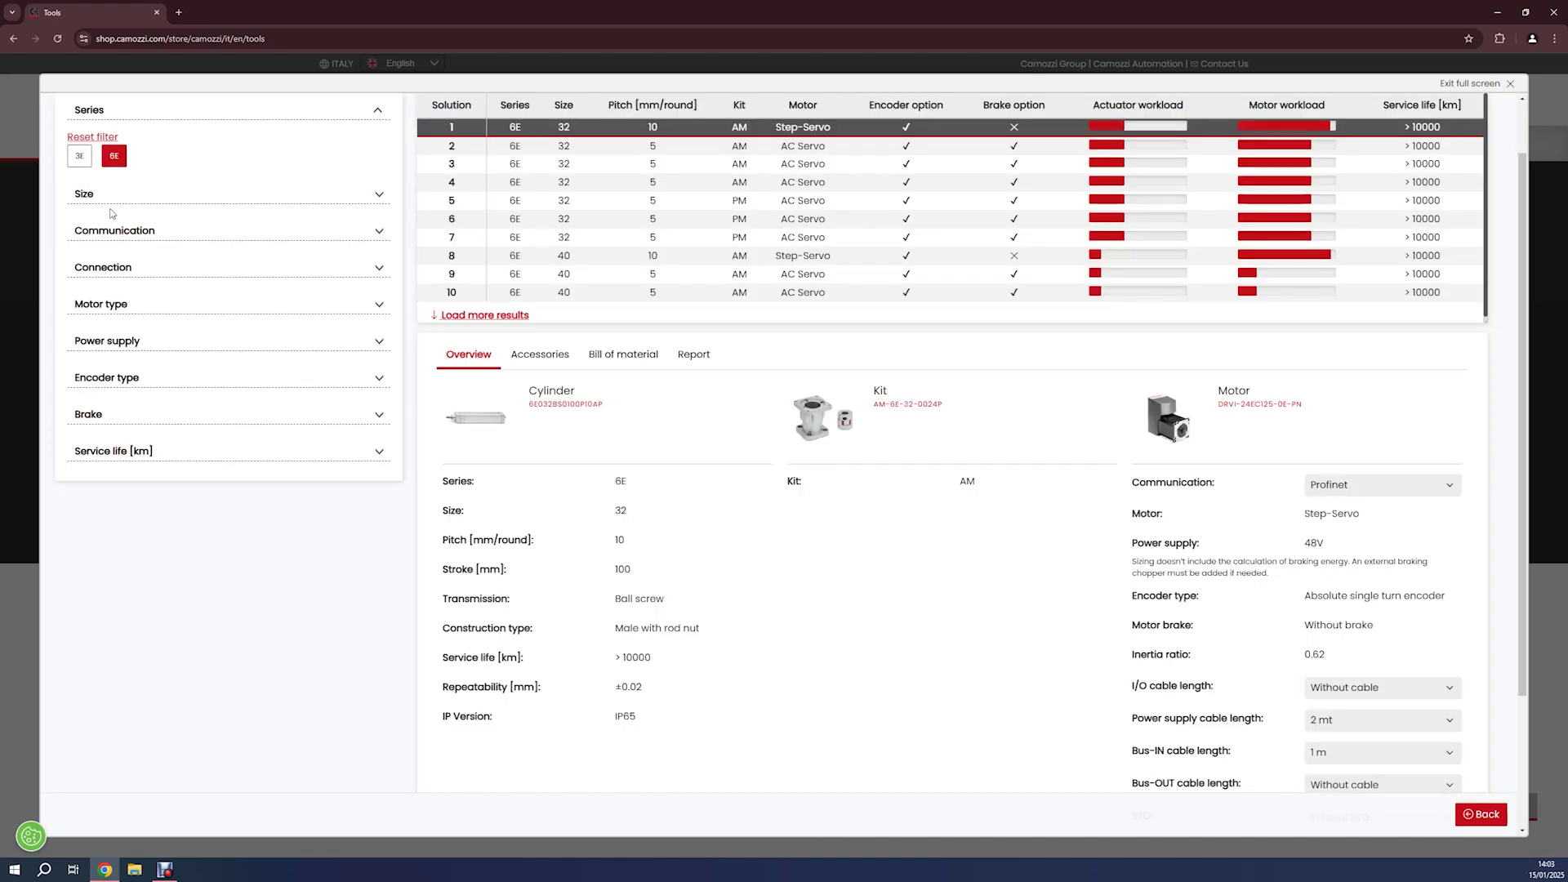
pyautogui.click(113, 199)
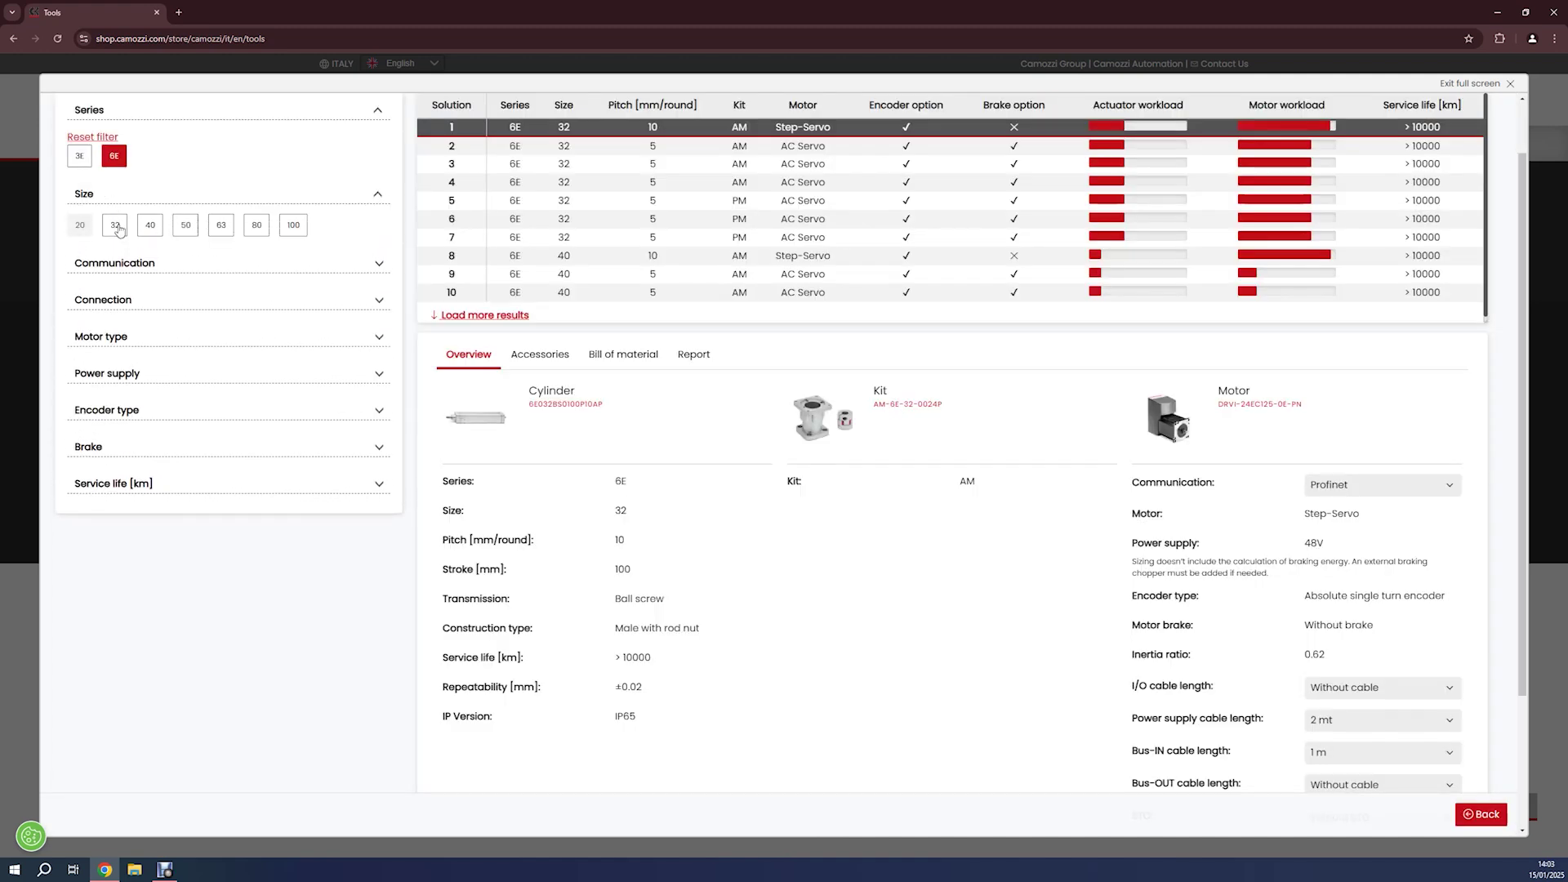
pyautogui.click(116, 226)
# - Narrow the solutions to EtherCAT communication and an axial motor connection
pyautogui.click(234, 282)
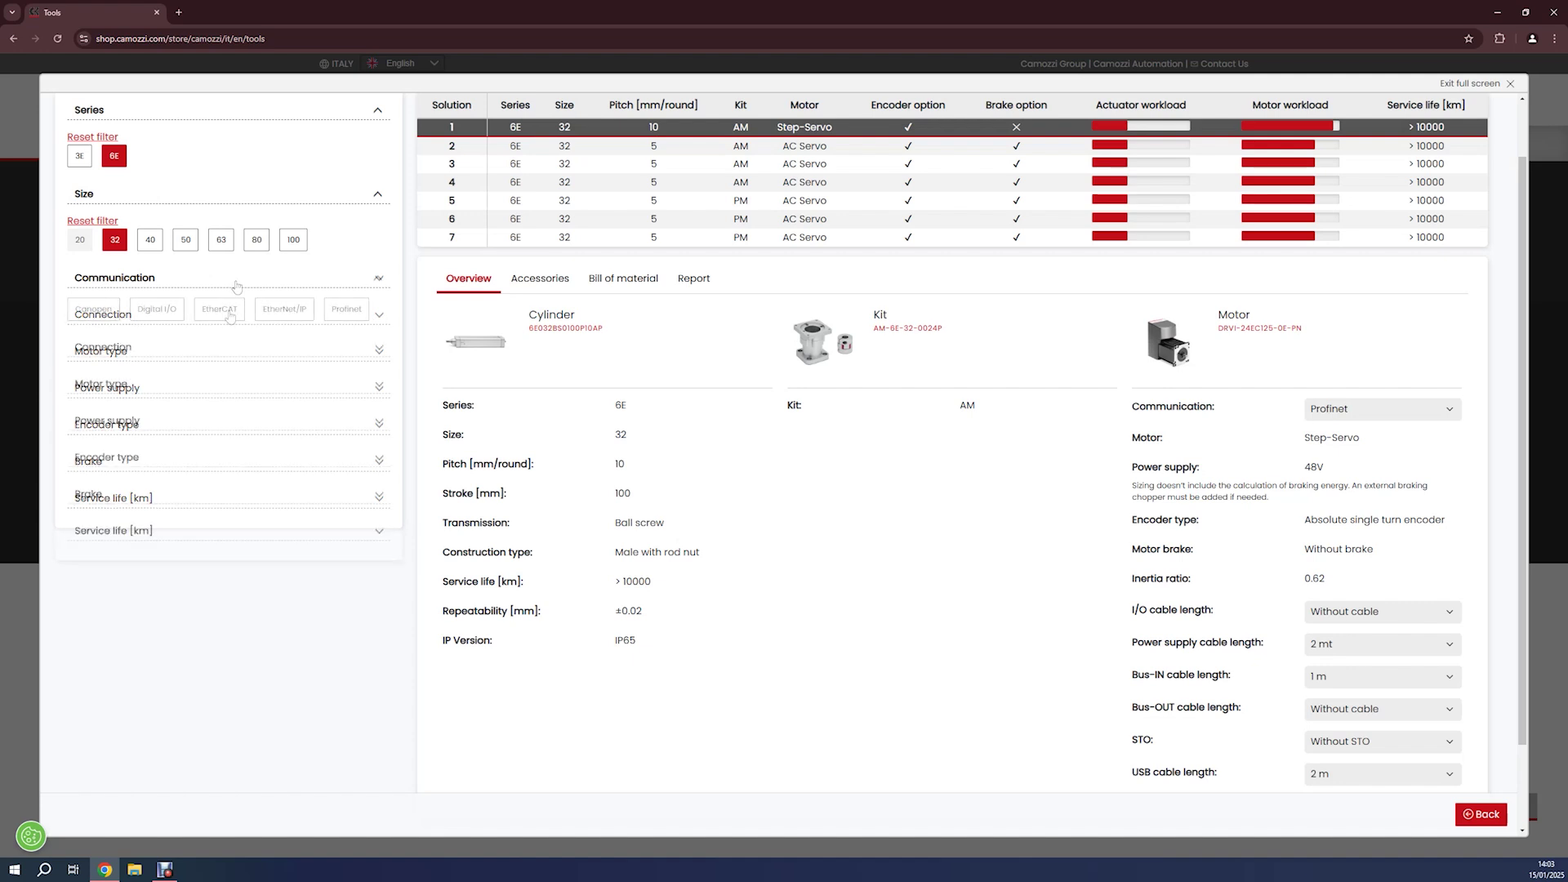
pyautogui.click(229, 317)
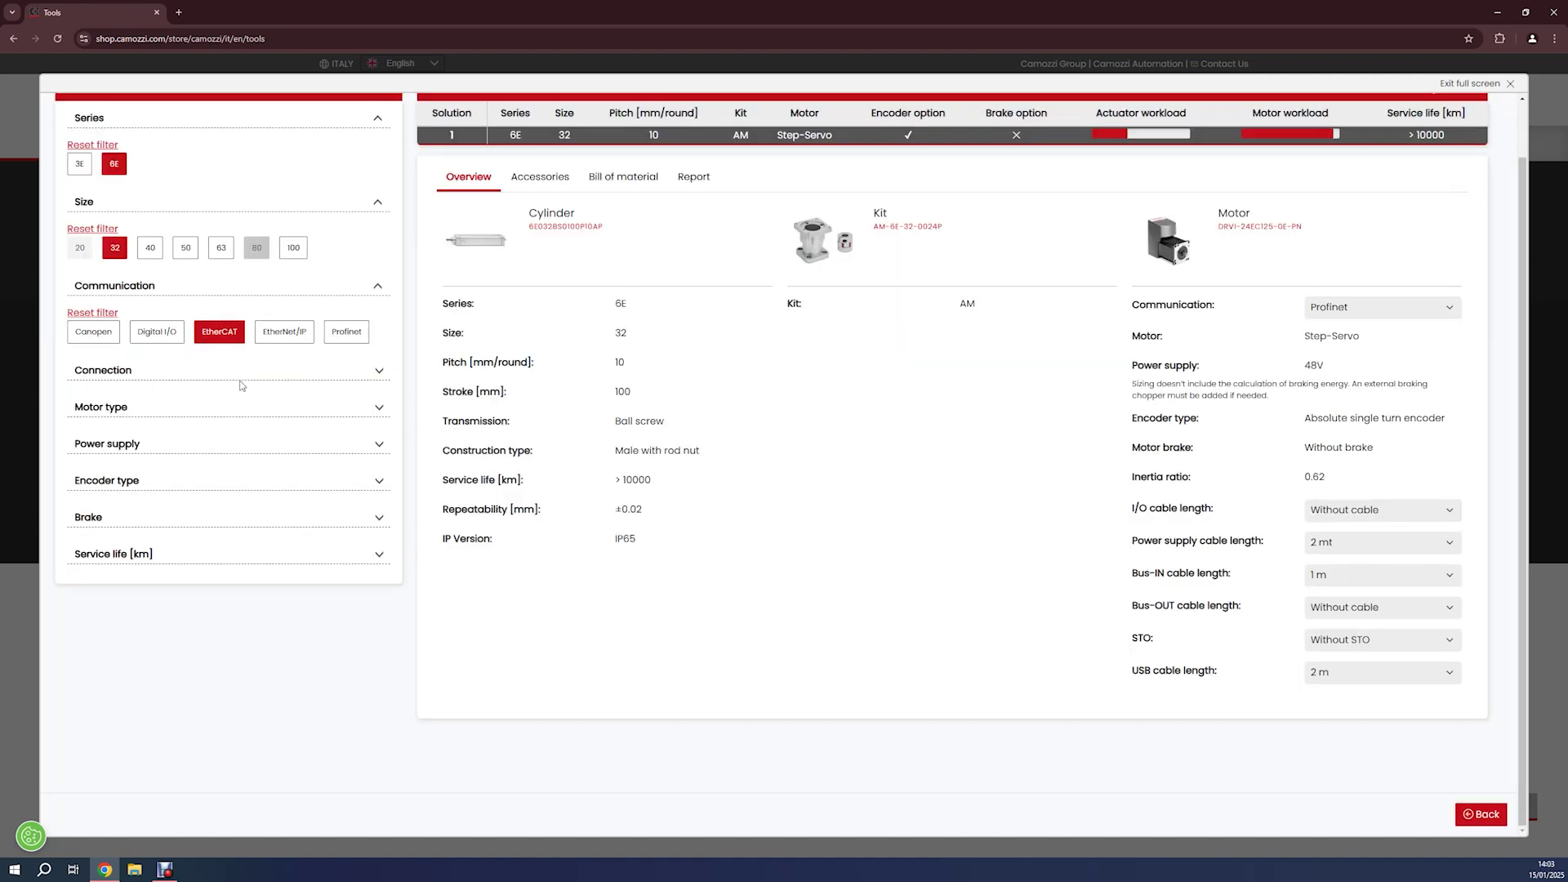
pyautogui.click(238, 381)
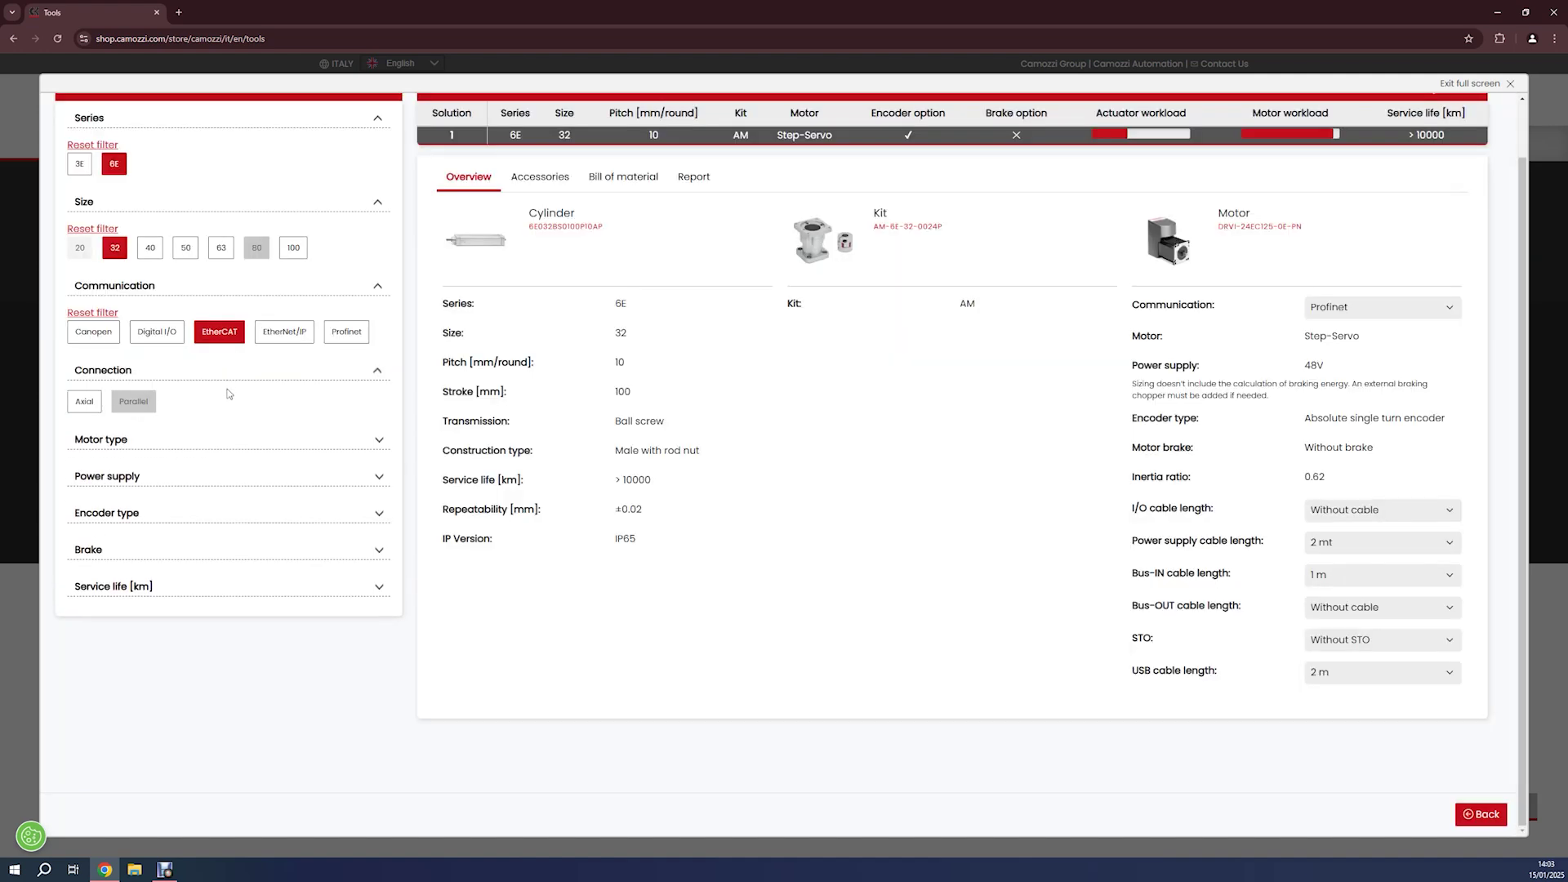
pyautogui.click(85, 402)
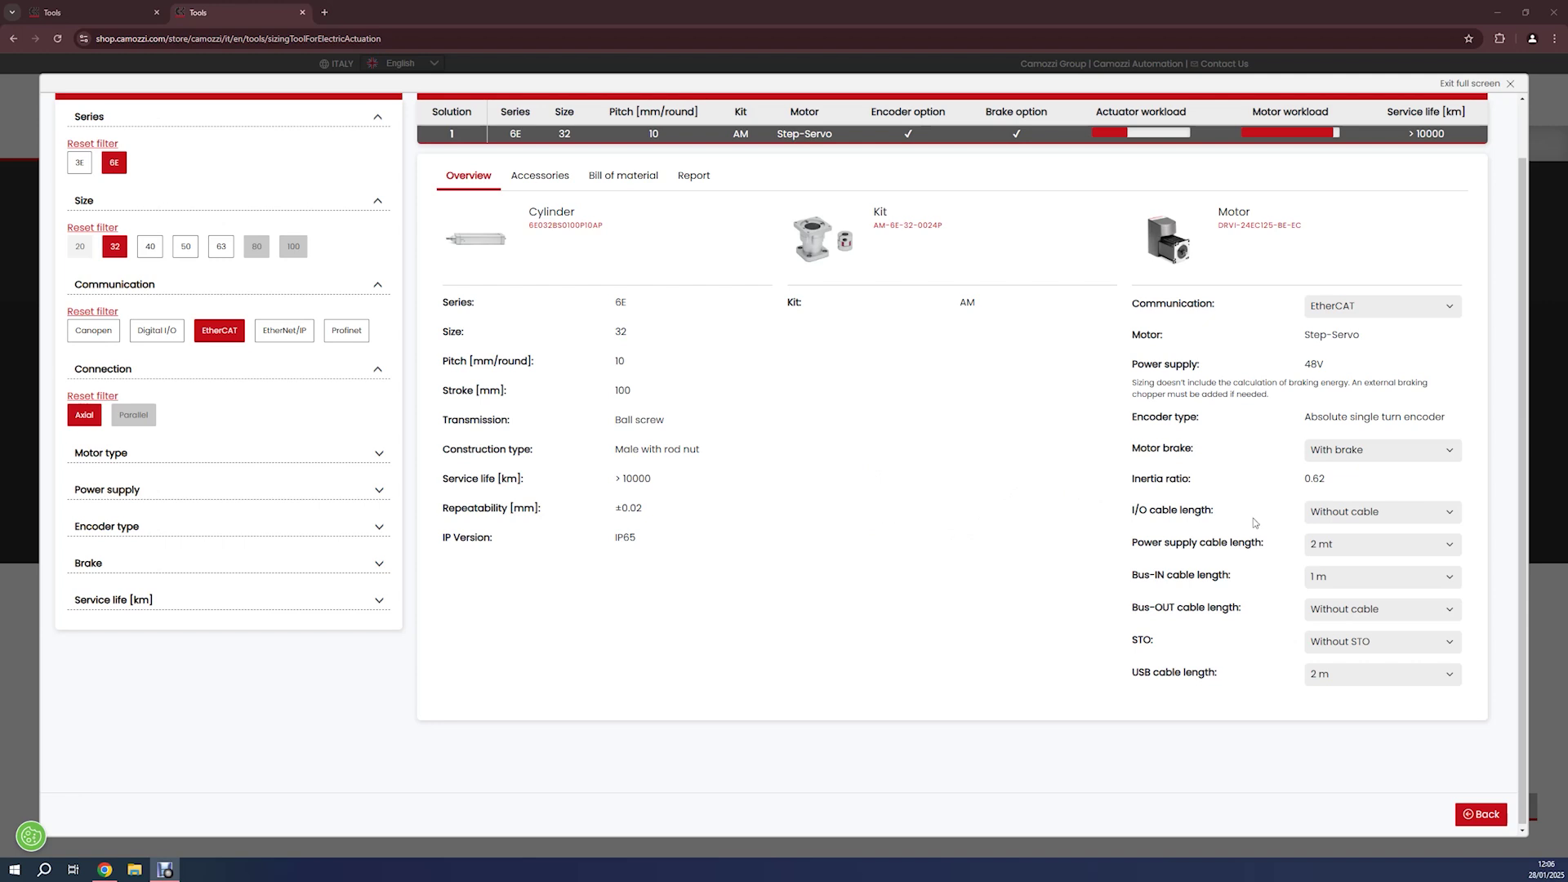
# - Set both the power supply cable length and the Bus-IN cable length of the motor to 5 m
pyautogui.click(1311, 543)
pyautogui.click(1343, 586)
pyautogui.click(1347, 581)
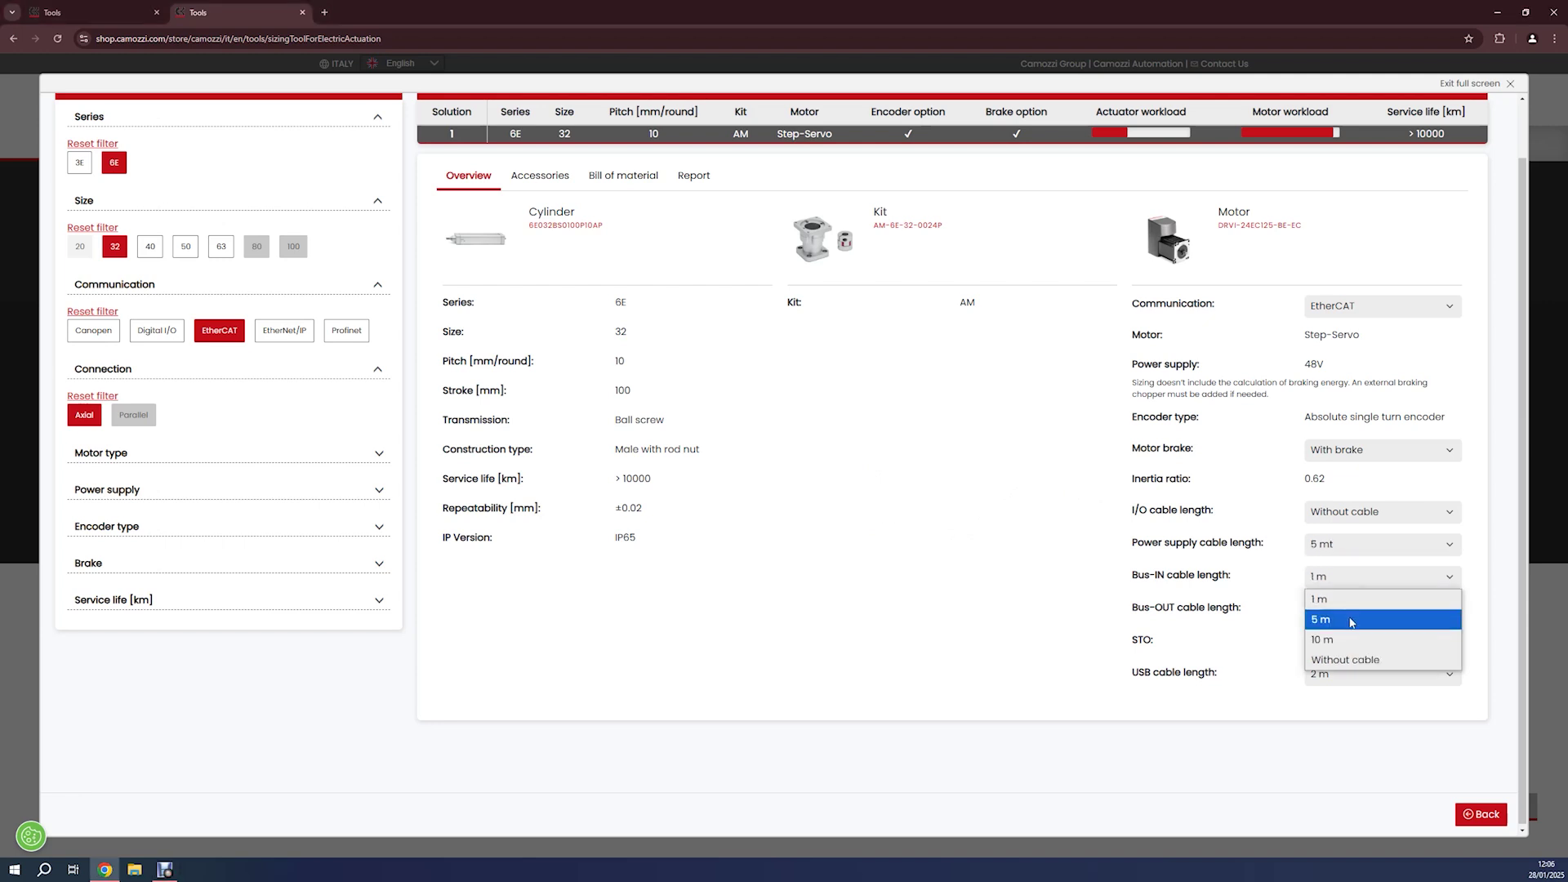
pyautogui.click(1353, 620)
# - Set the motor's STO option to With STO
pyautogui.click(1337, 643)
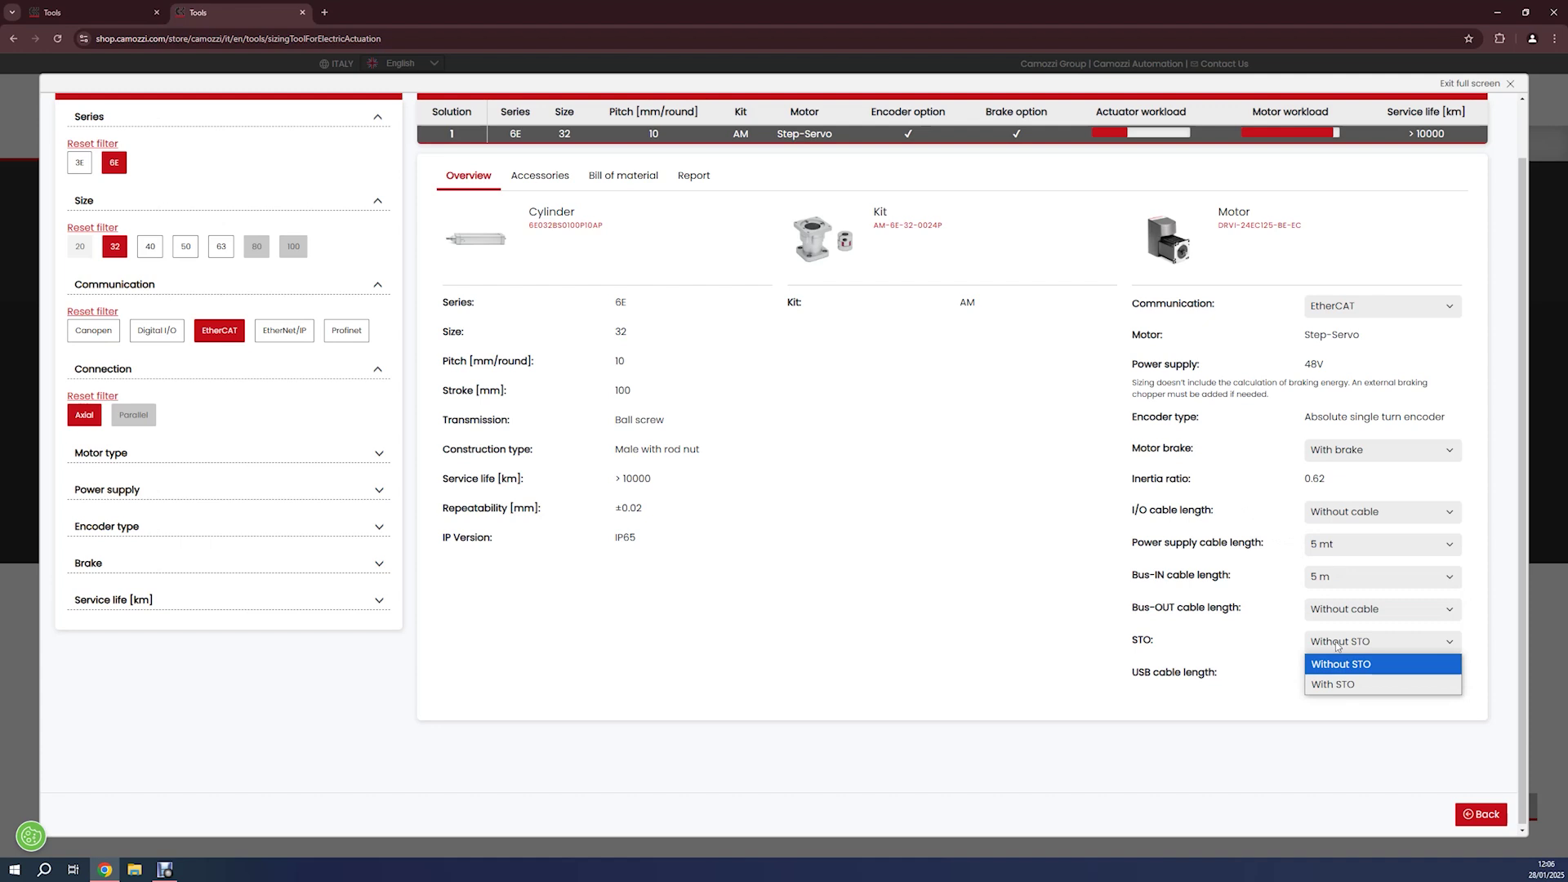
pyautogui.click(1340, 685)
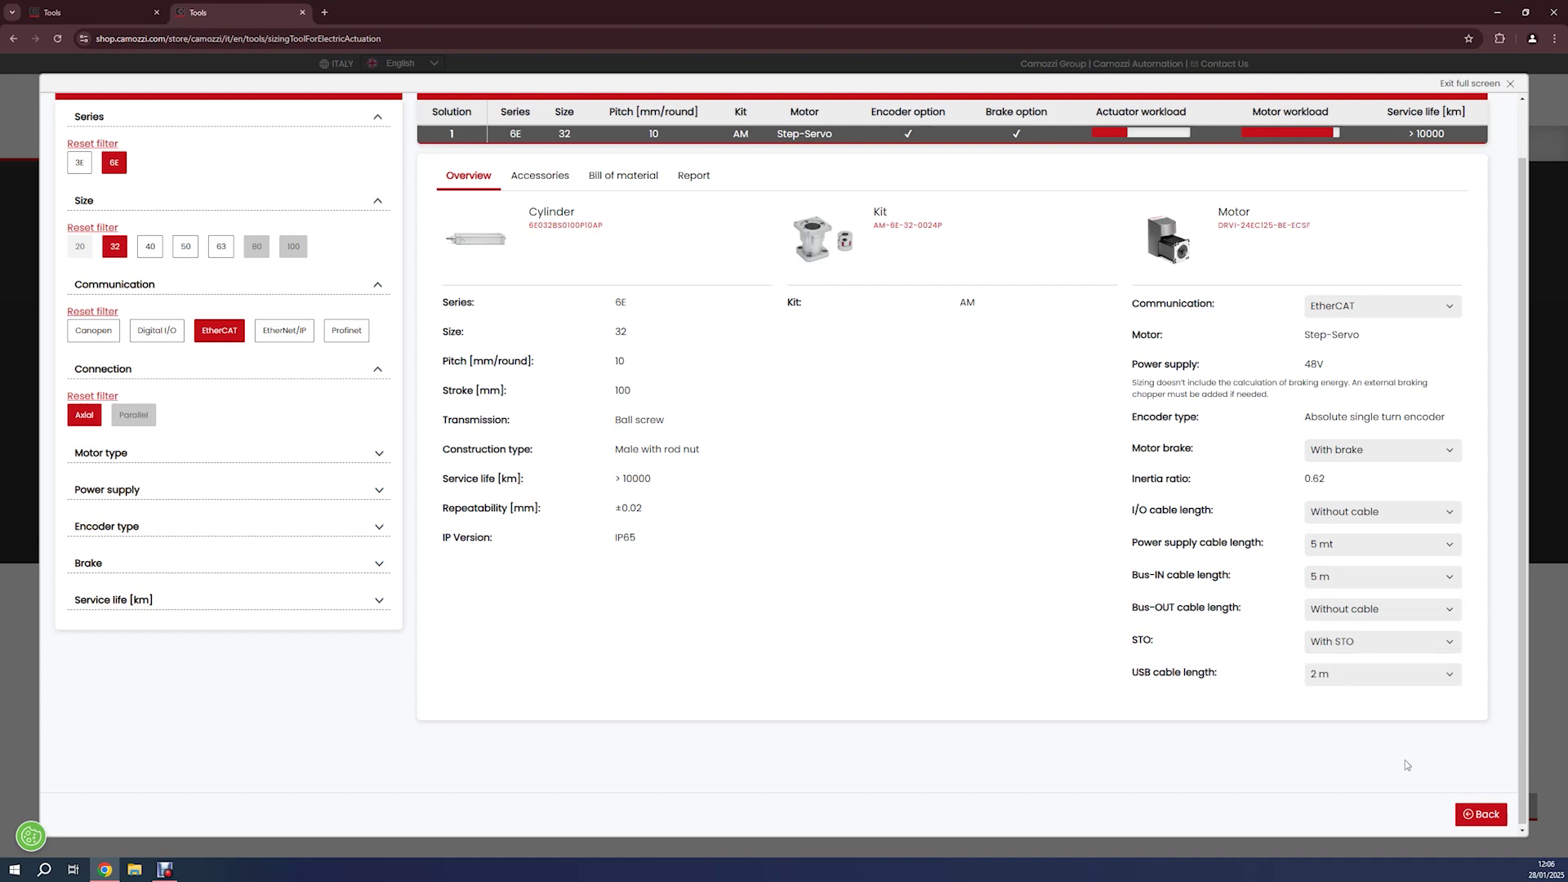
# - Add a guide (obj.guide) as the cylinder's fixing accessory and set its operation to "H" ball guide
pyautogui.click(540, 176)
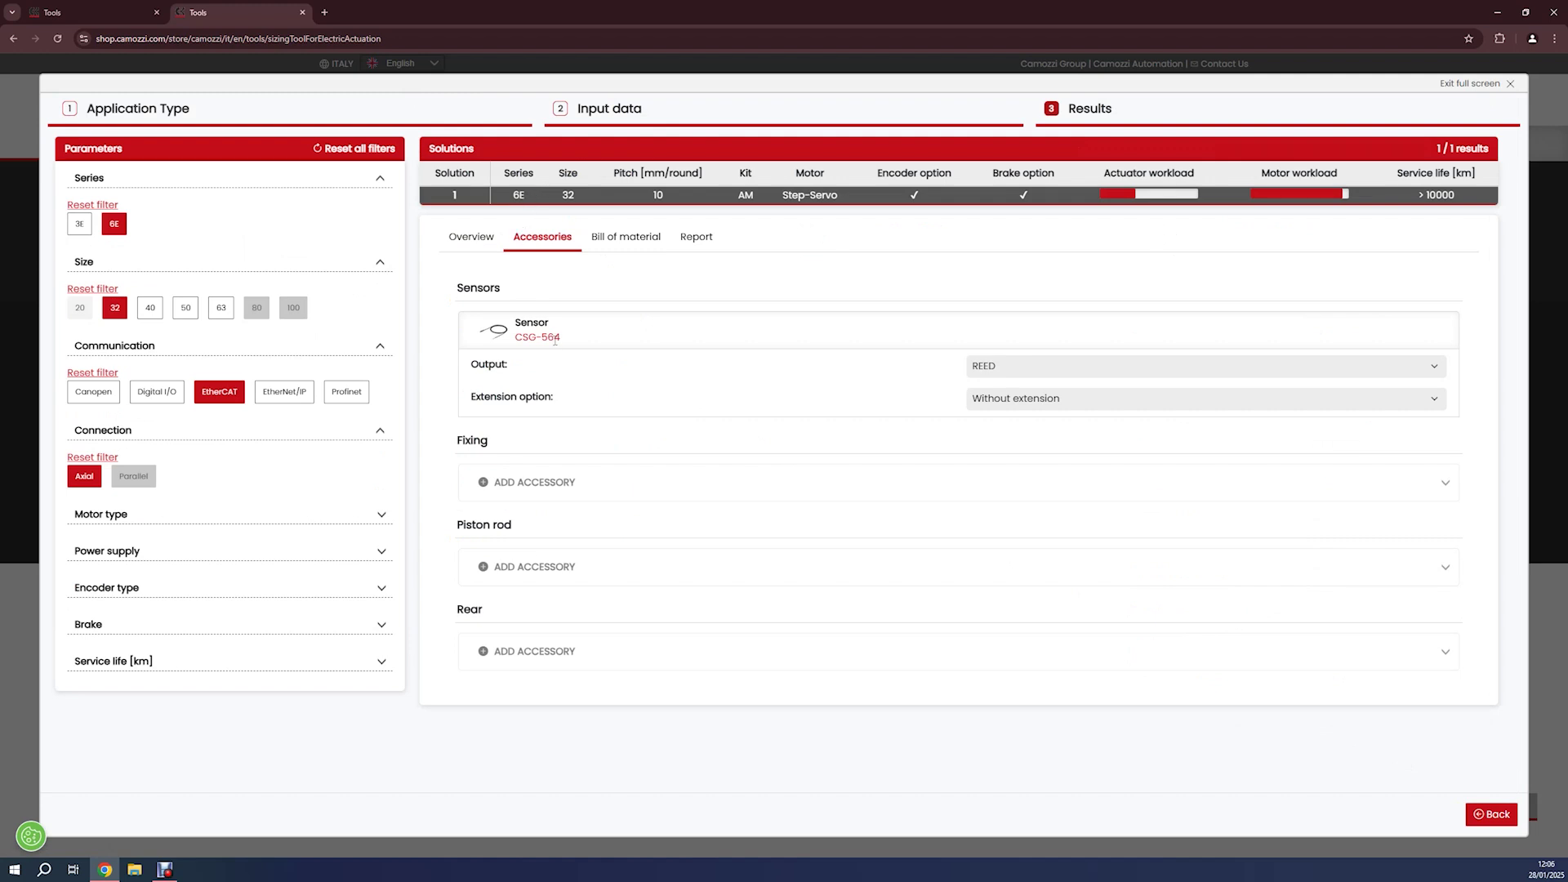
pyautogui.click(579, 496)
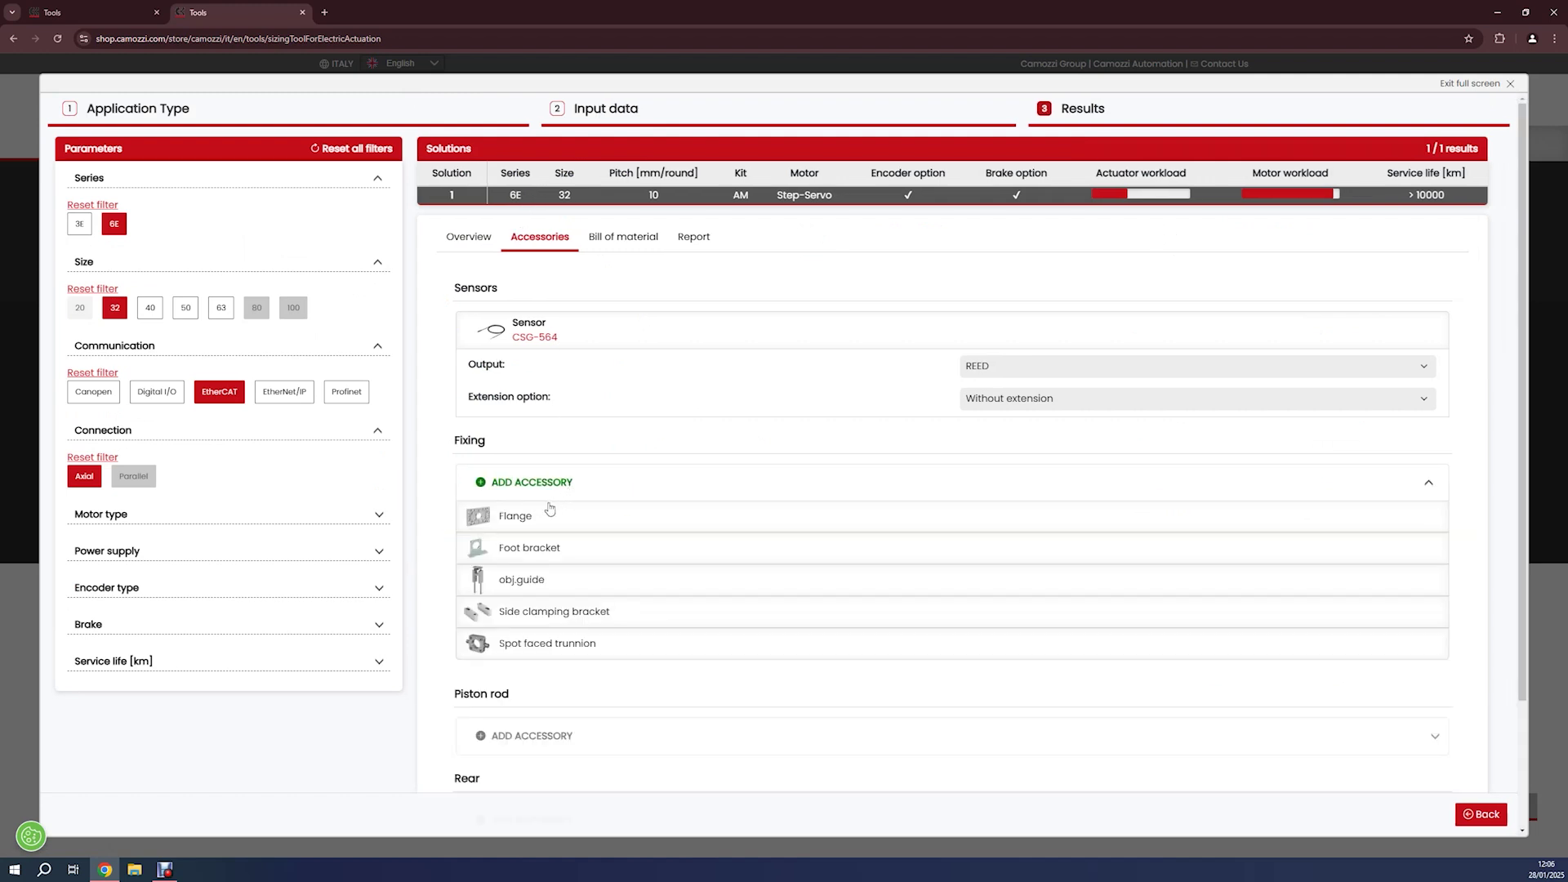
pyautogui.click(528, 579)
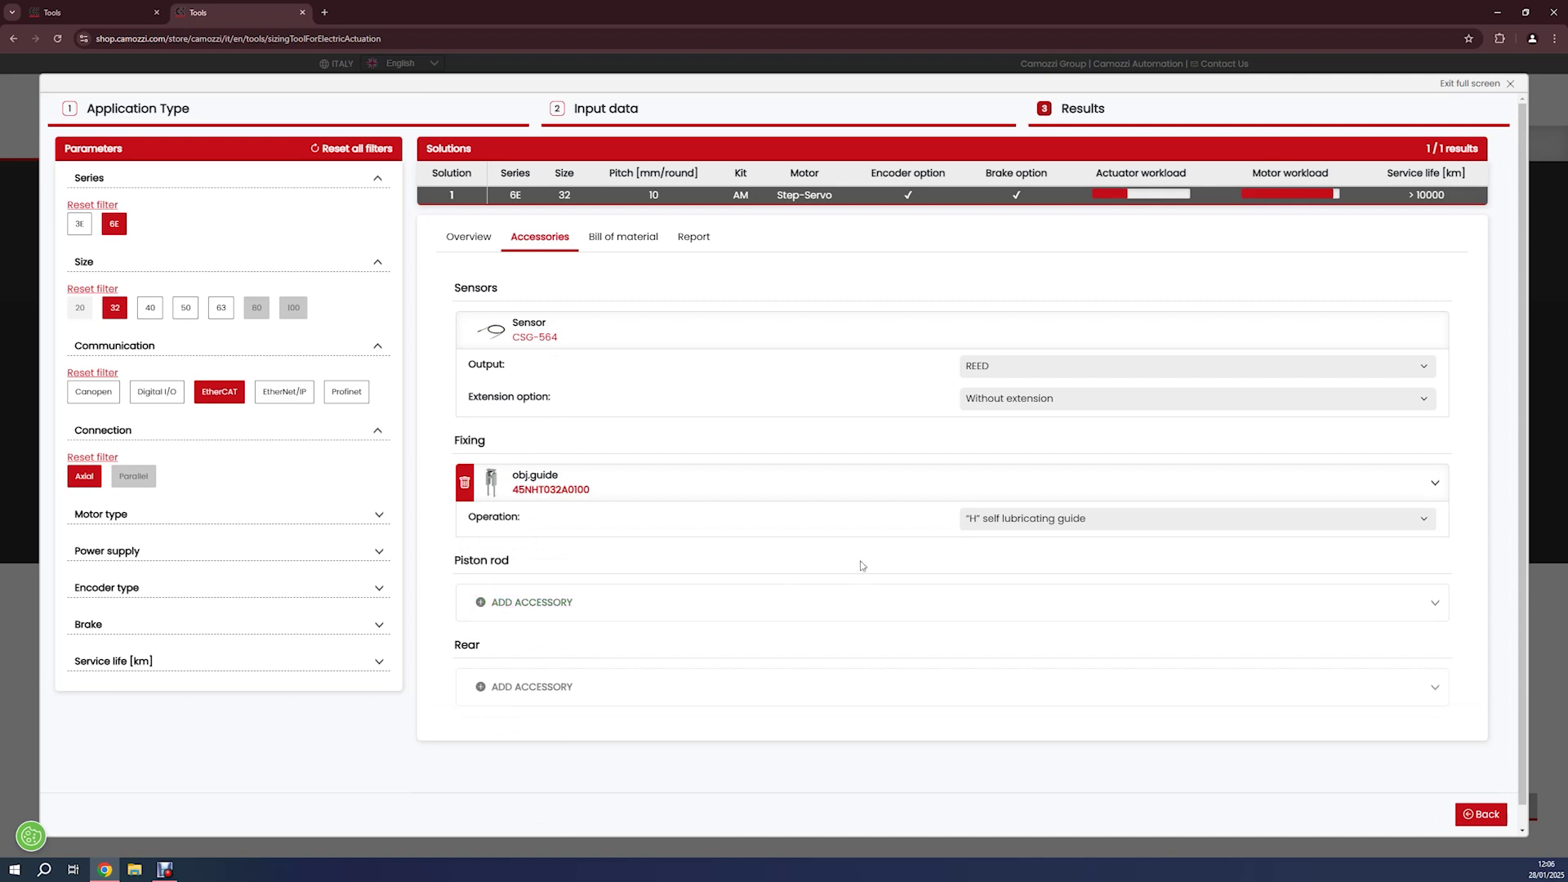
pyautogui.click(1040, 521)
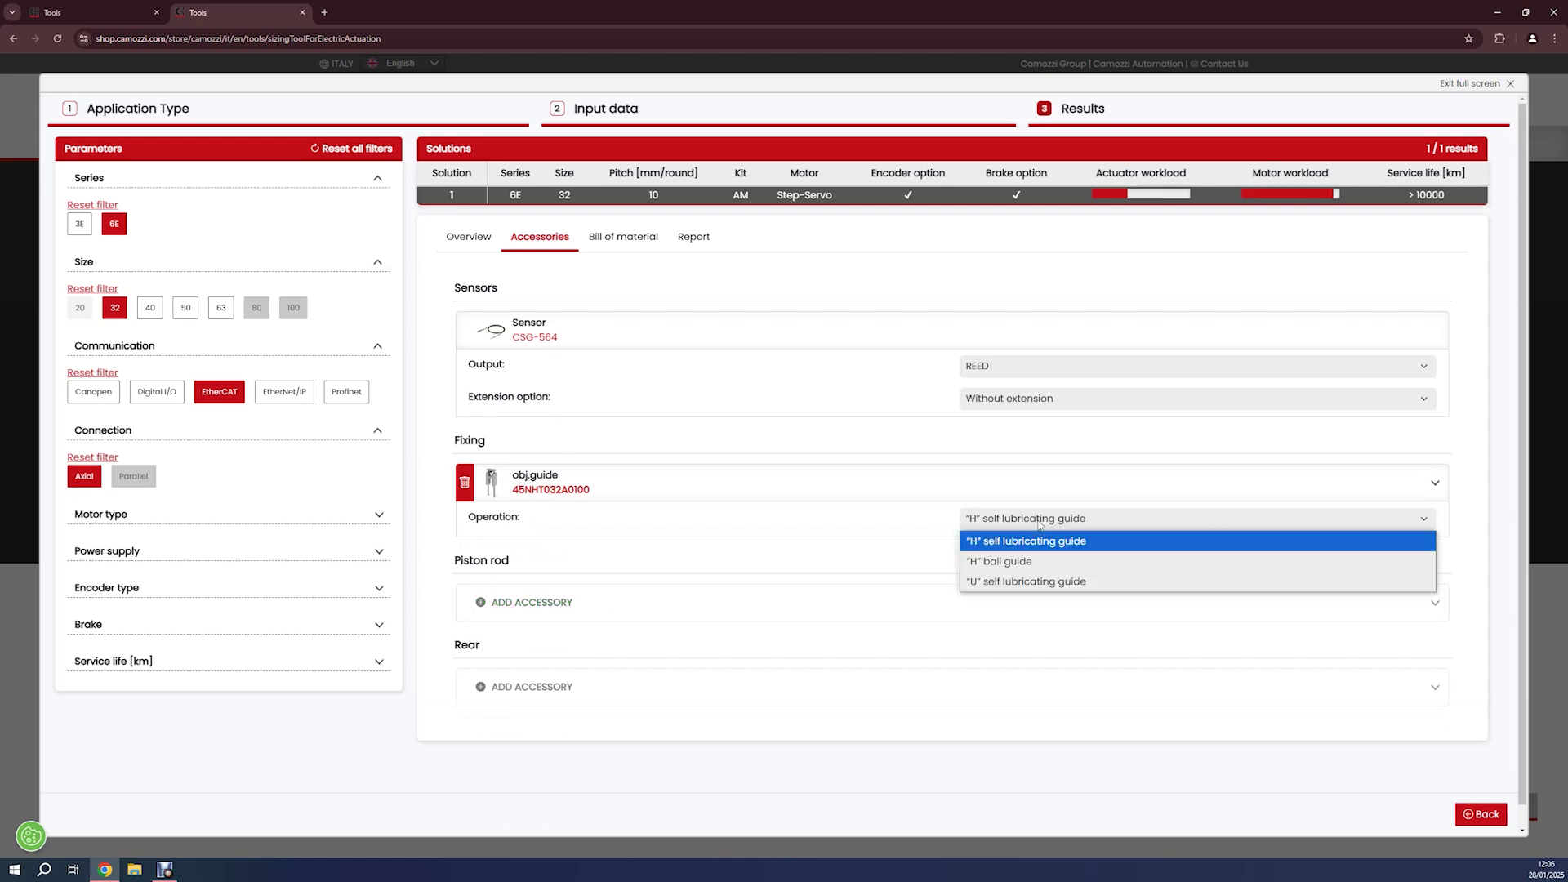
pyautogui.click(1014, 562)
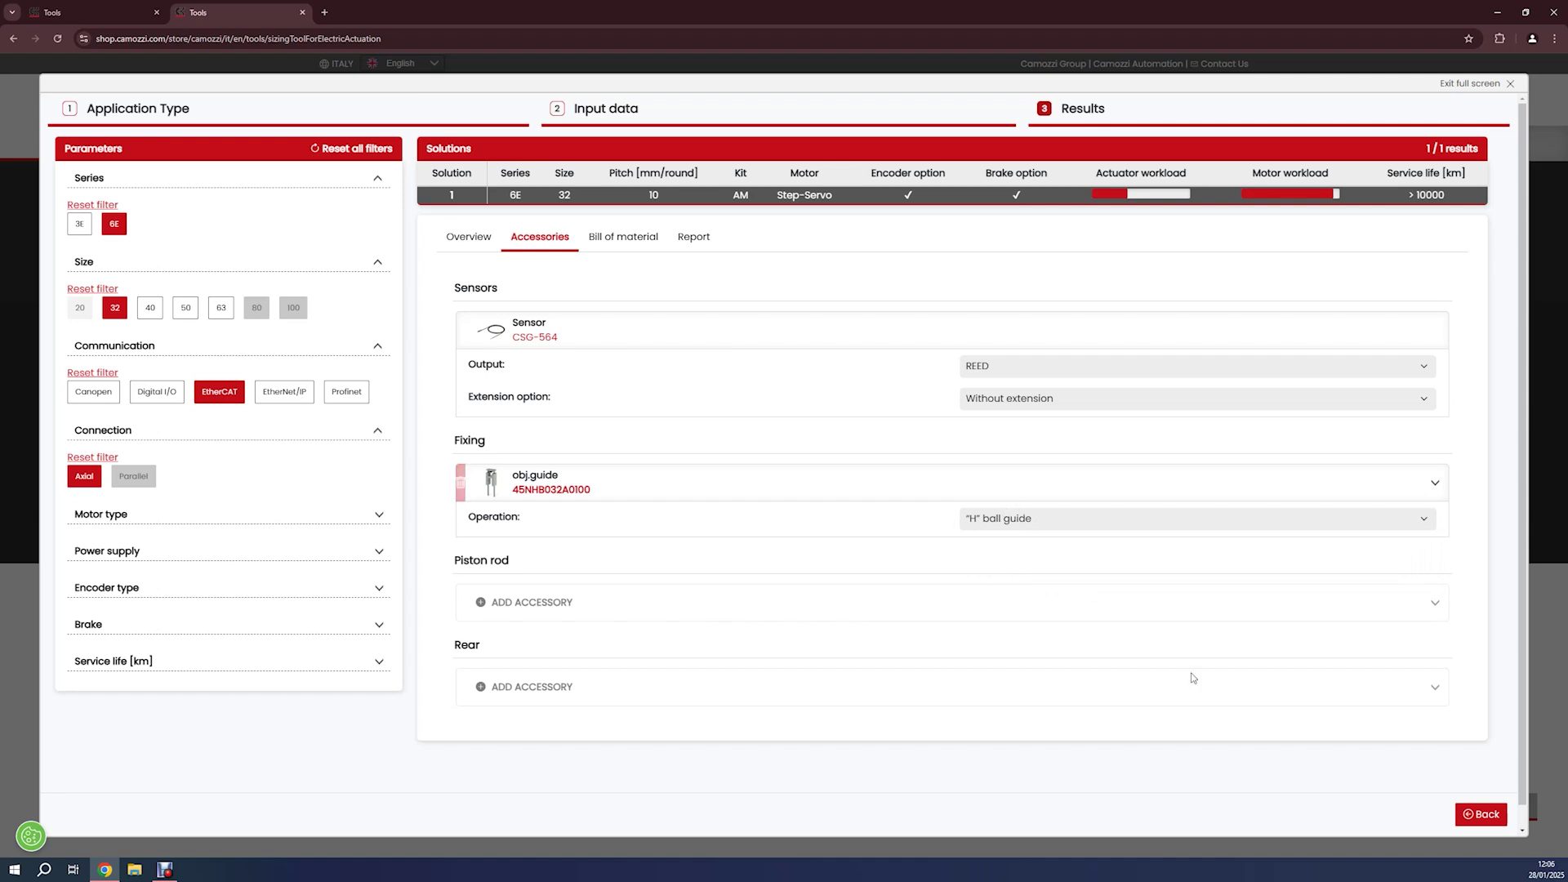
# - Open the solution's bill of material and request a quote for the listed components
pyautogui.click(627, 245)
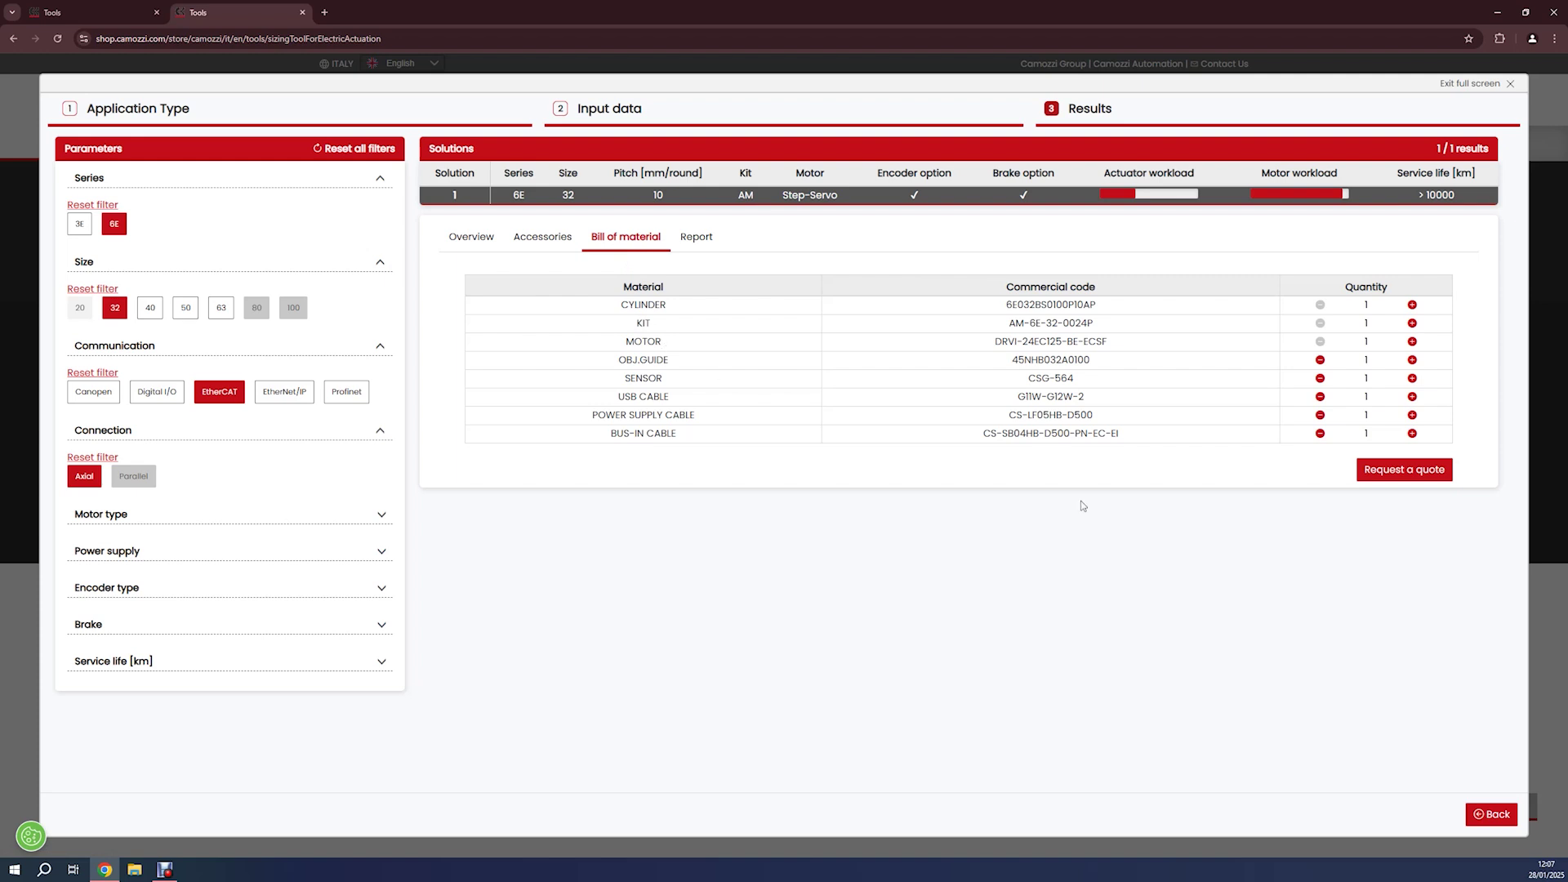
pyautogui.click(1410, 474)
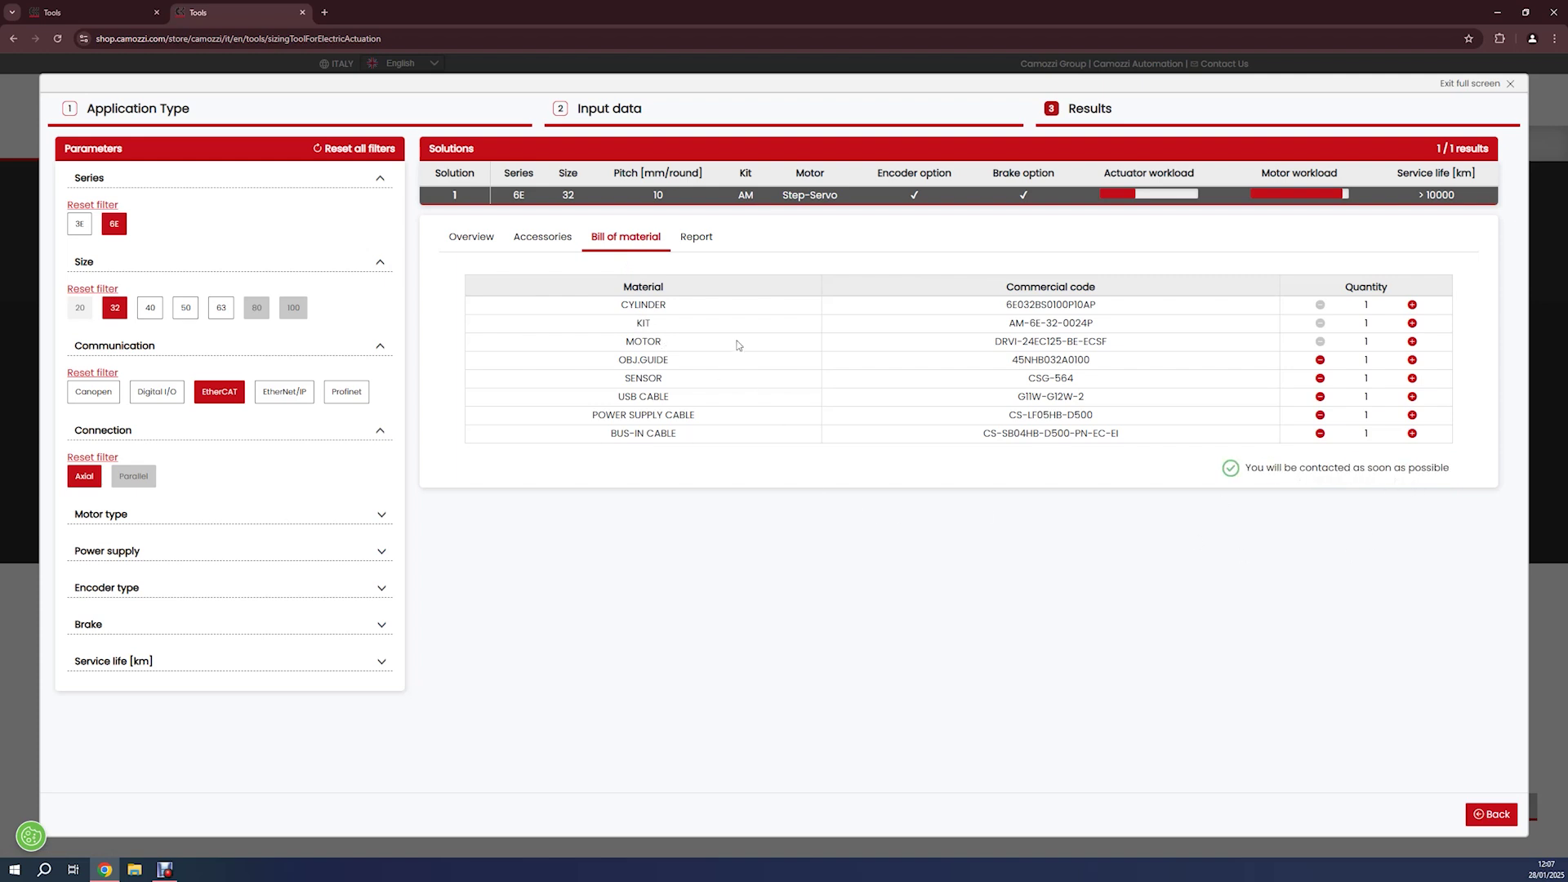
# - Set the sizing report's title to "Report APPLICATION 1" and review its motion charts, result values and motor torque curve
pyautogui.click(707, 249)
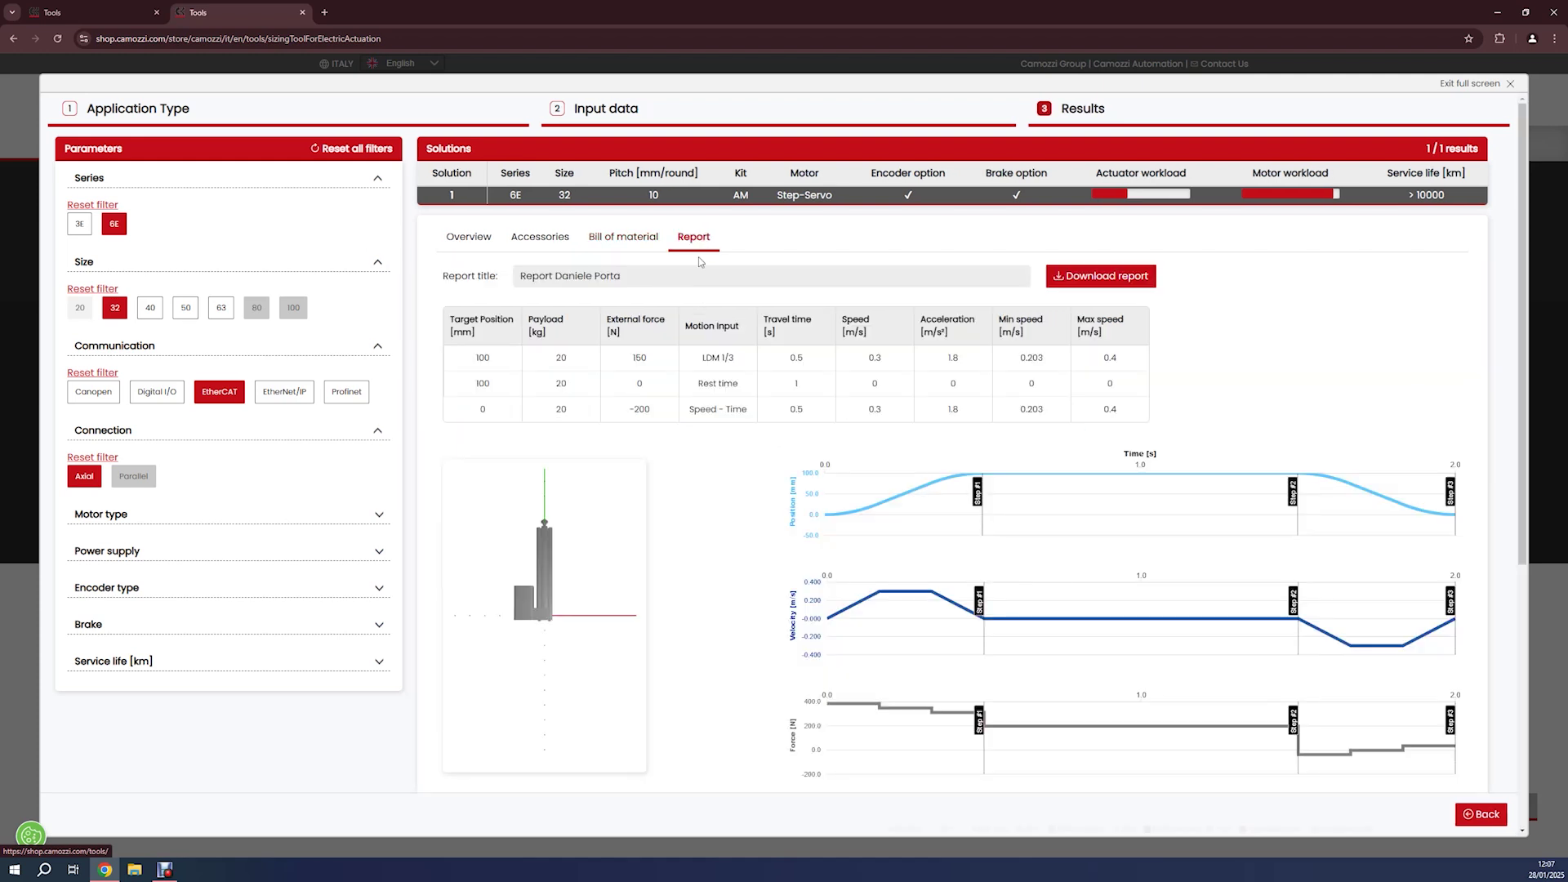
pyautogui.moveTo(621, 277); pyautogui.dragTo(555, 276)
pyautogui.write('APPLICATION 1')
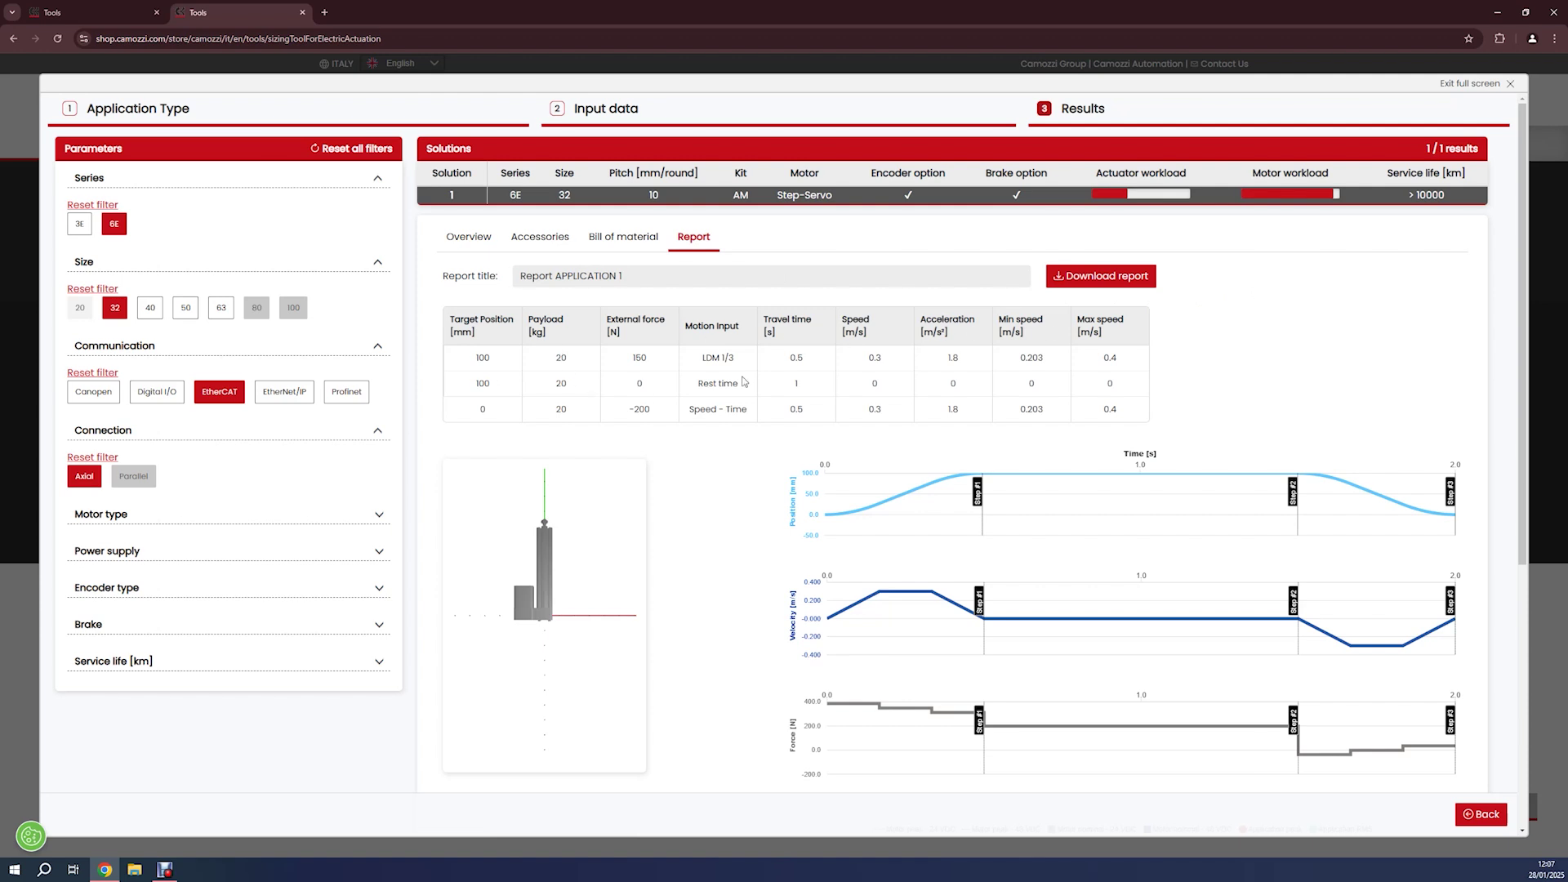
pyautogui.scroll(-2, 766, 381)
pyautogui.scroll(-5, 767, 380)
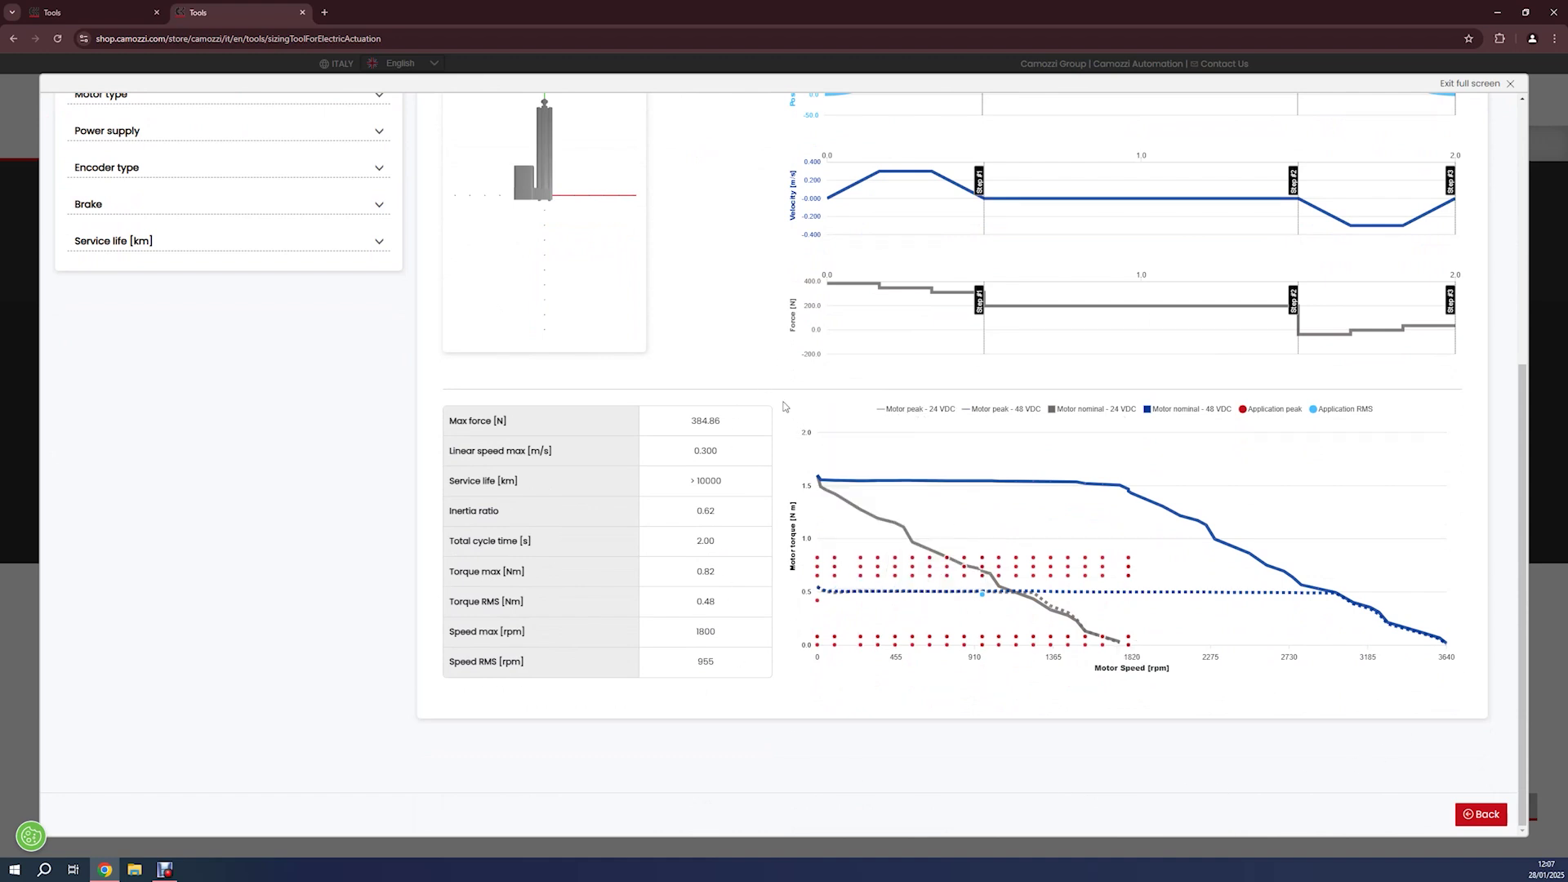
pyautogui.scroll(5, 784, 406)
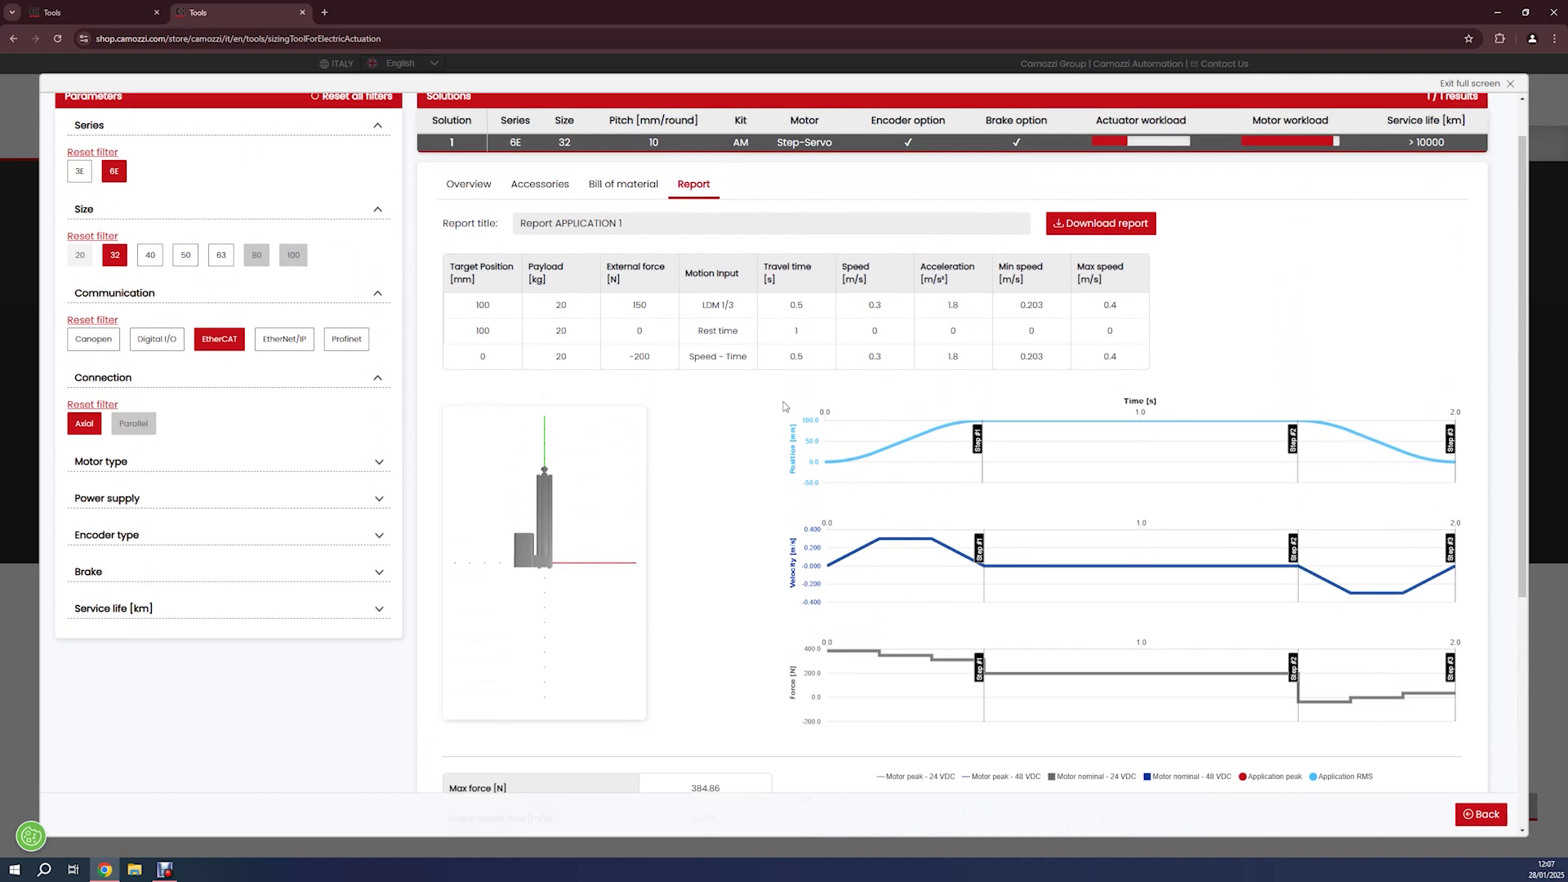